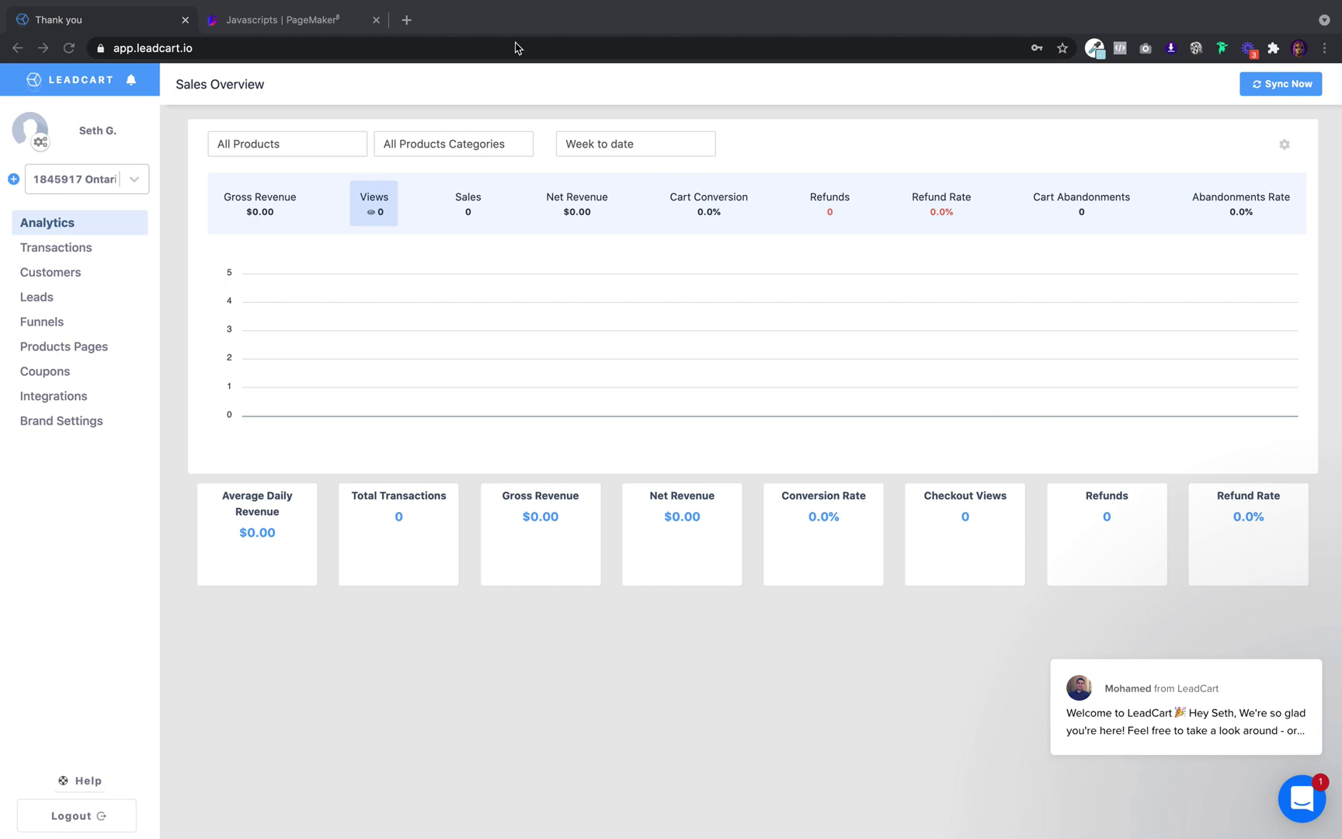
Preview the GoPro landing page draft from PageMaker, scroll through it, then return to LeadCart
left_click(338, 19)
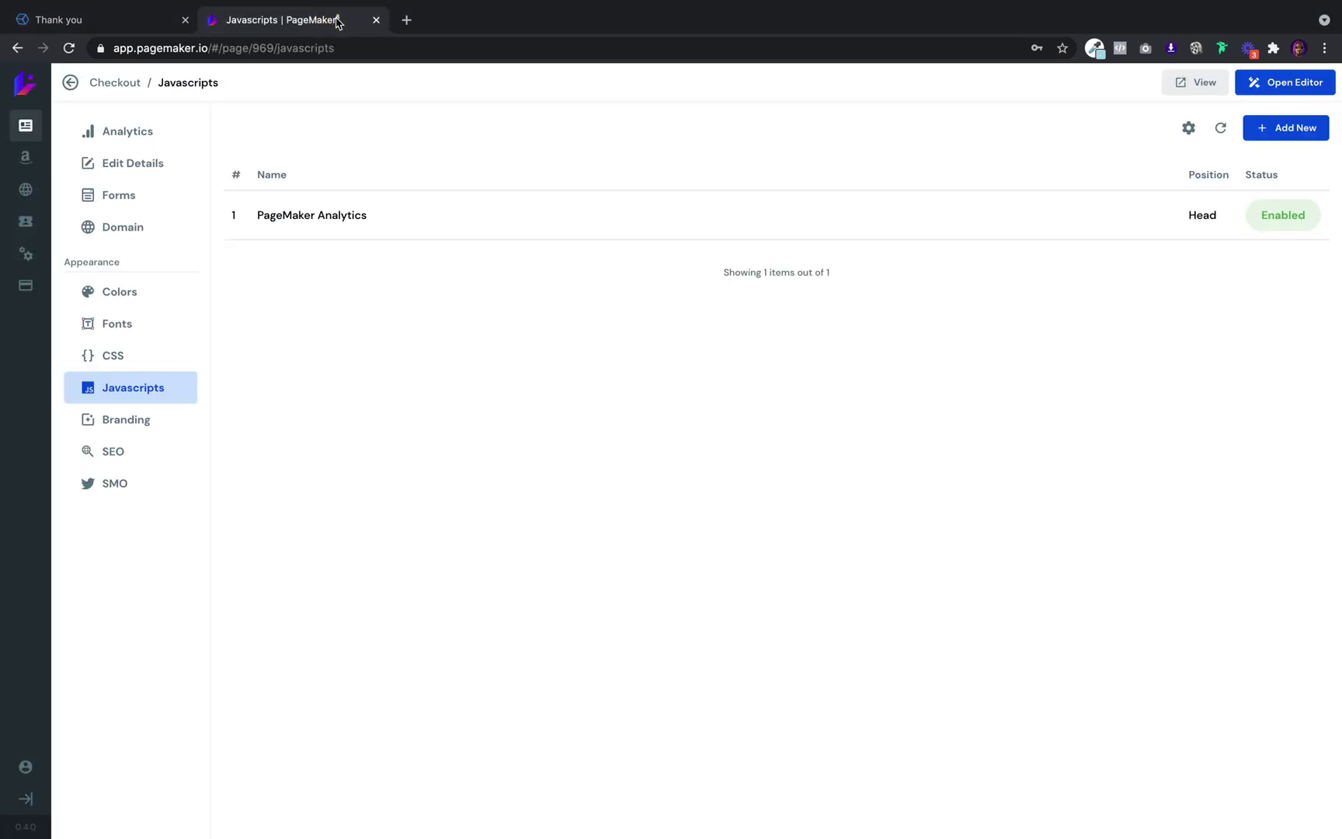
left_click(1204, 84)
scroll(917, 450, "down", 10)
scroll(919, 450, "down", 20)
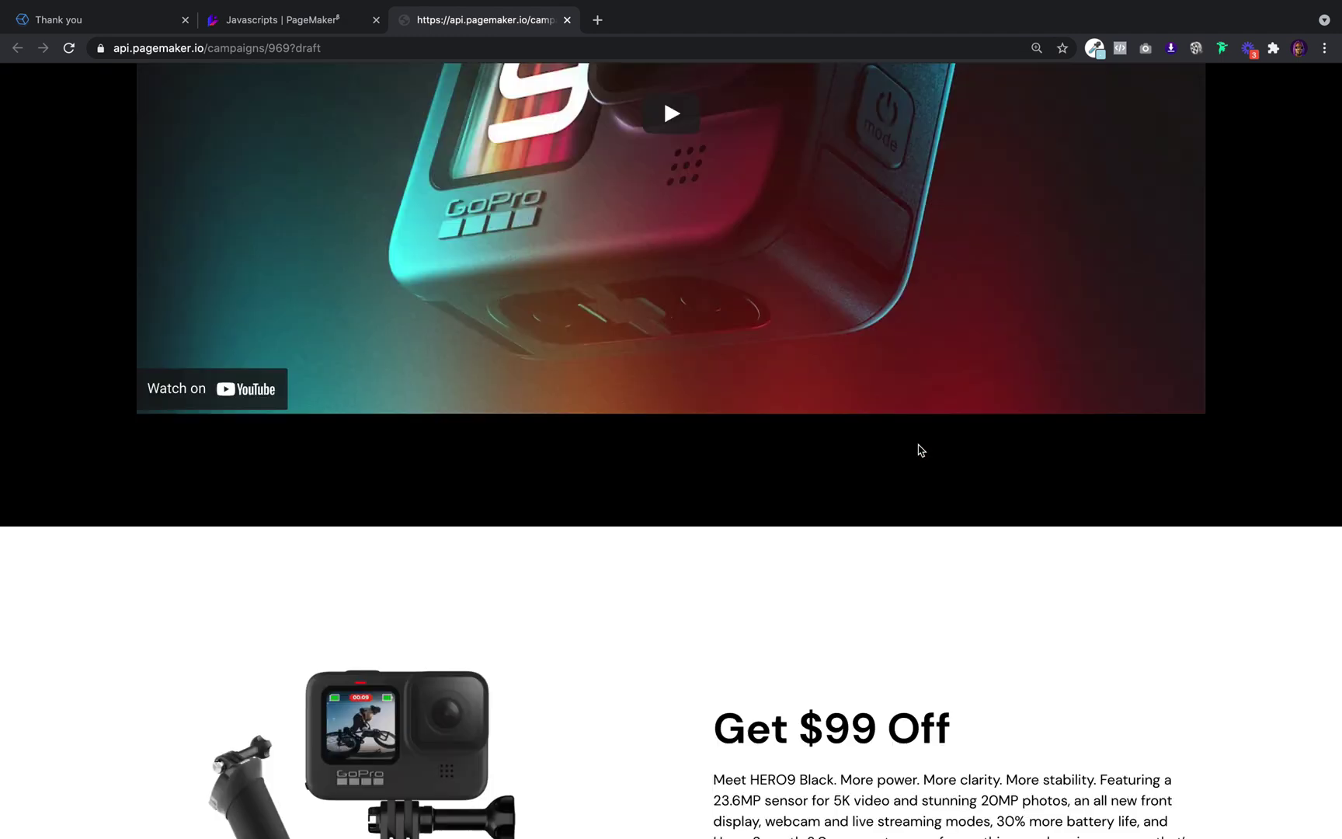
scroll(919, 450, "down", 5)
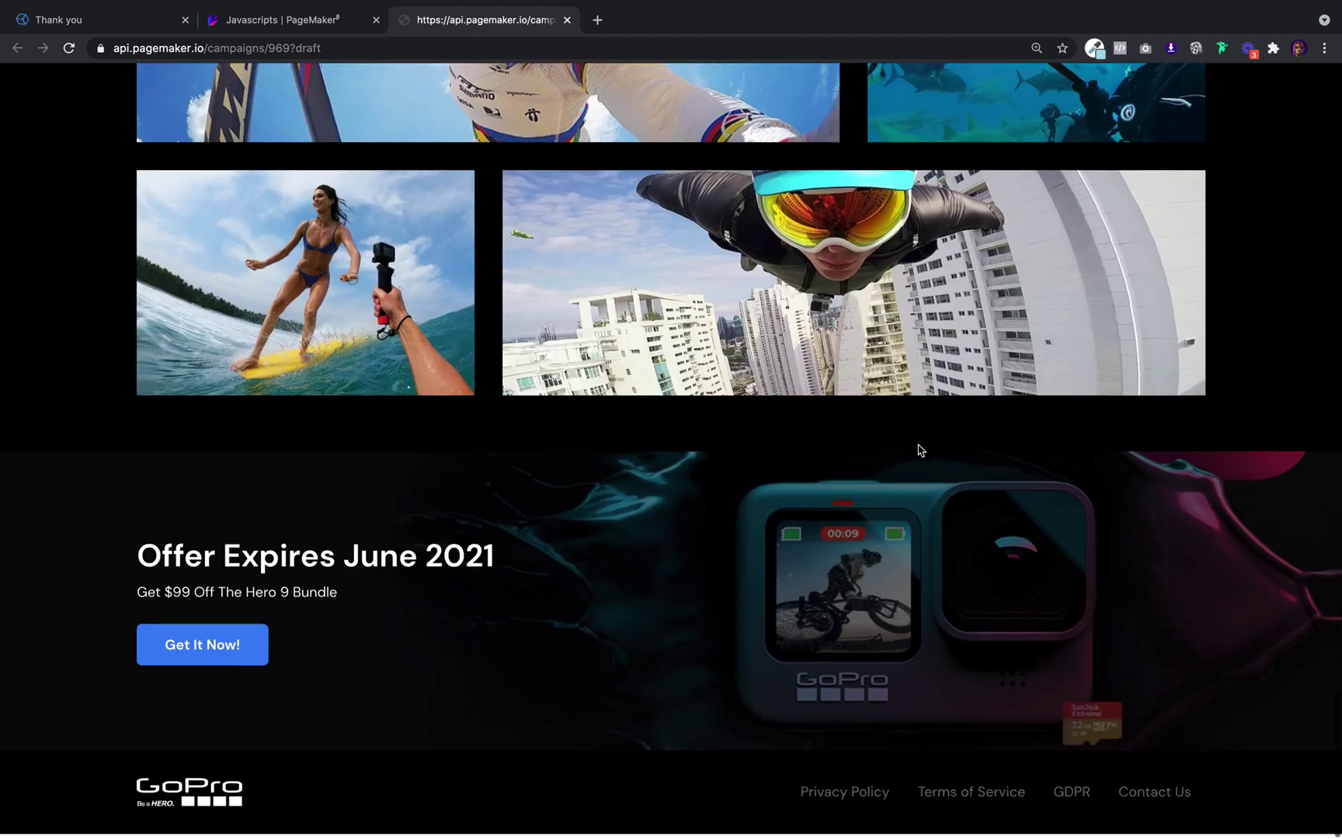
scroll(902, 636, "up", 20)
scroll(902, 635, "up", 5)
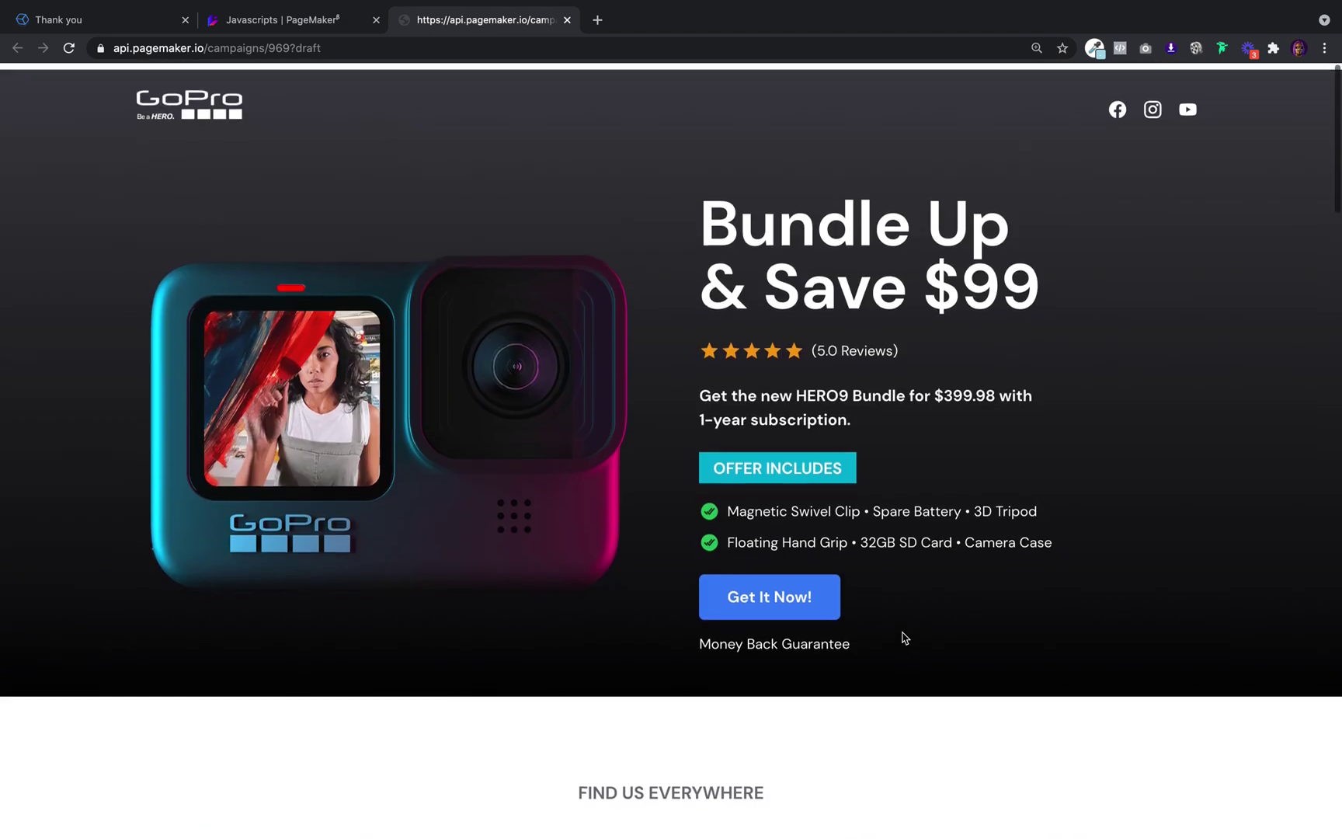
scroll(998, 627, "down", 10)
scroll(997, 627, "down", 10)
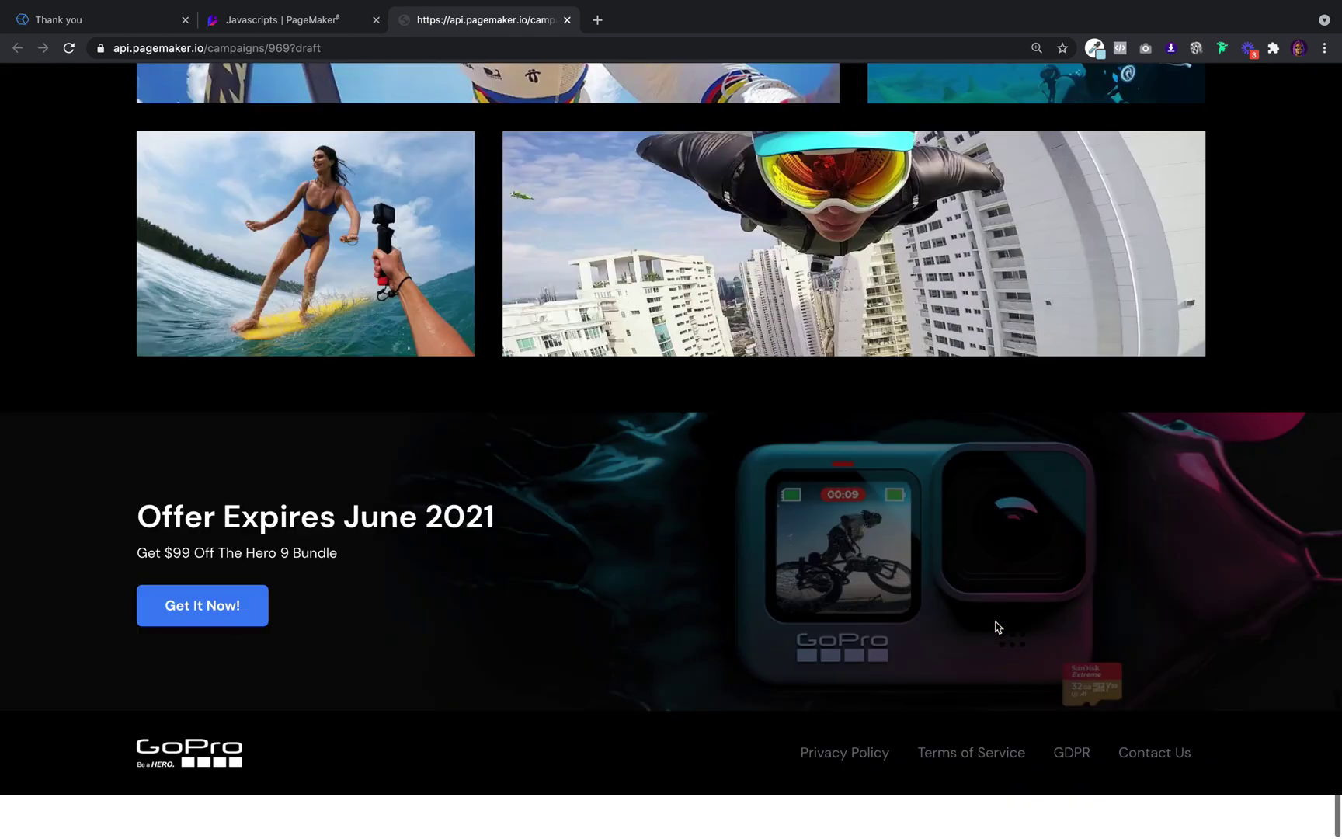
scroll(995, 623, "up", 1)
scroll(659, 387, "up", 1)
scroll(659, 387, "up", 10)
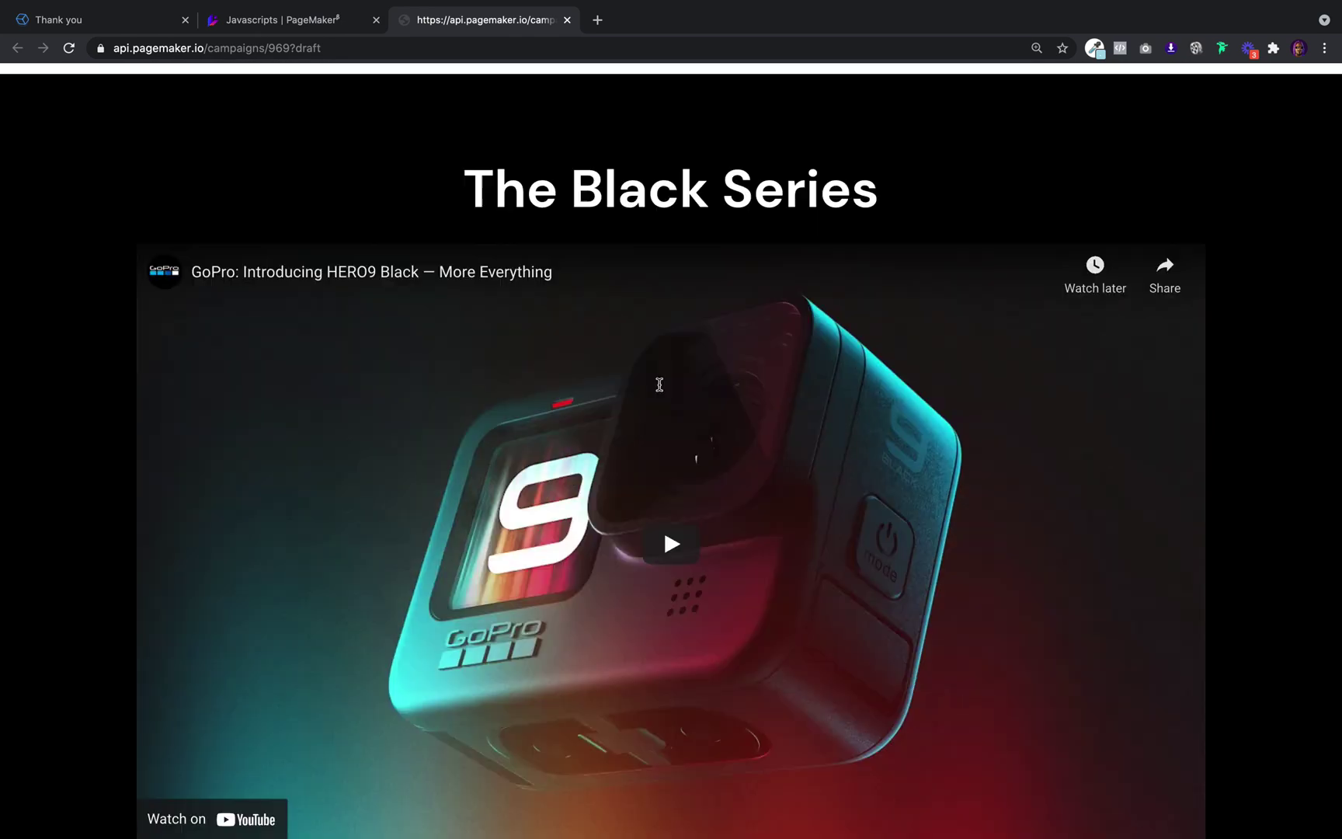
left_click(41, 18)
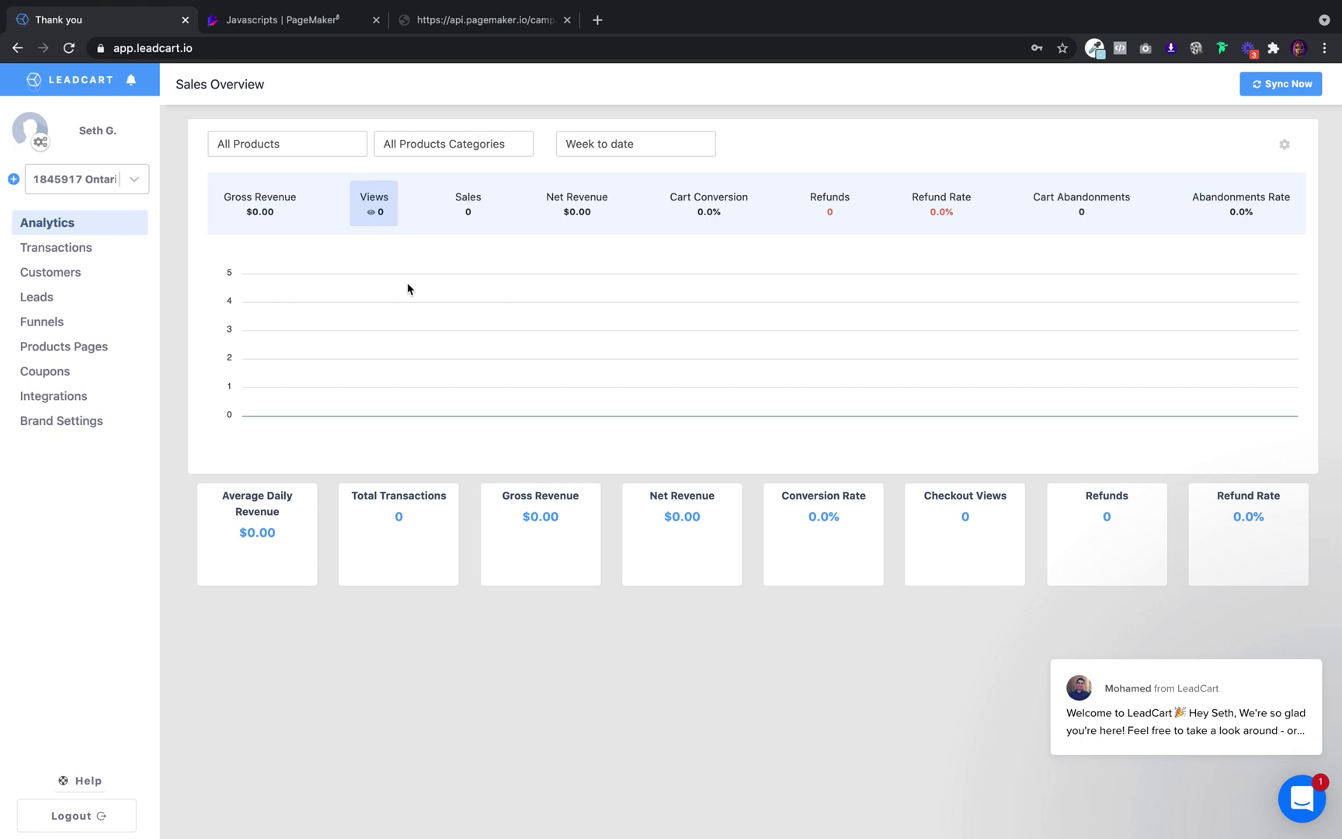
Start a new product from Products Pages, briefly rechecking the GoPro landing page preview
left_click(113, 349)
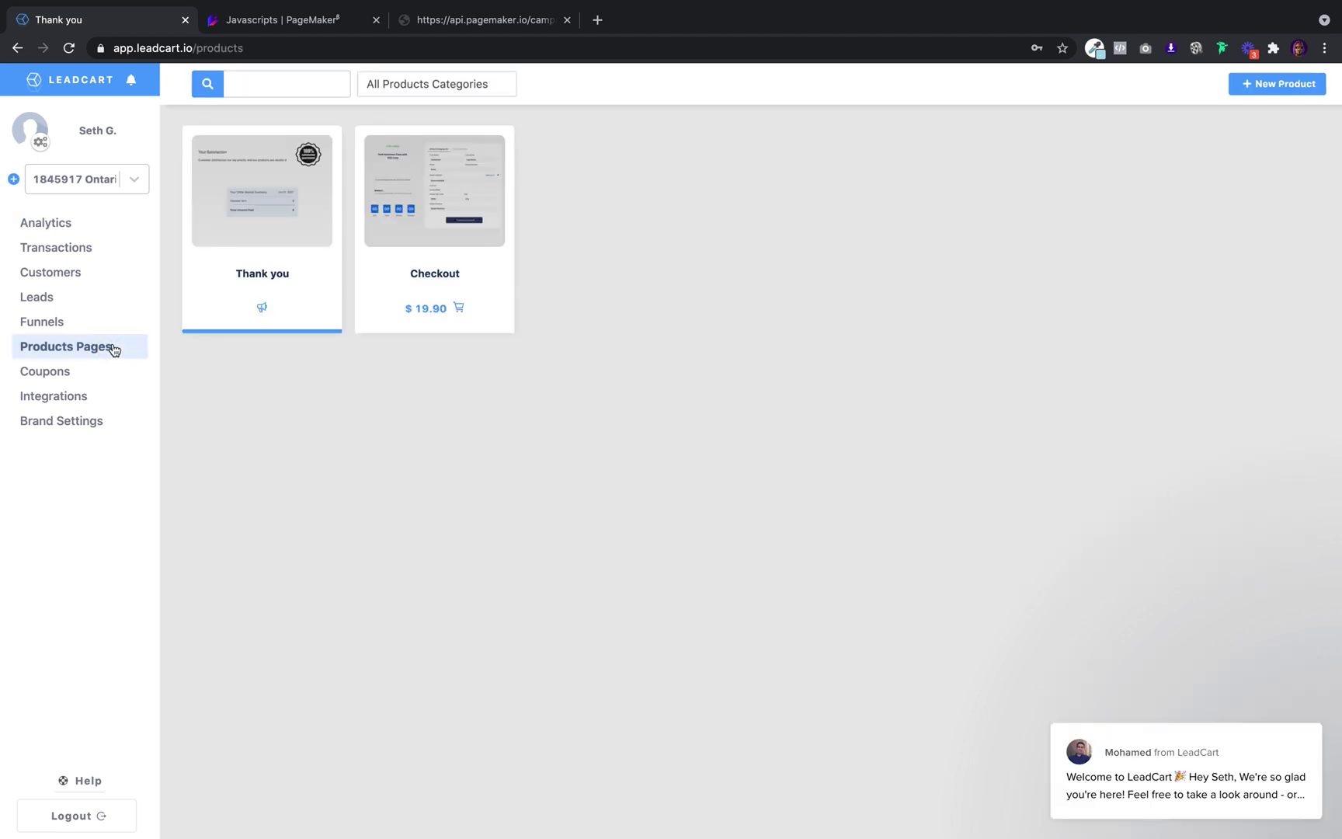
left_click(1265, 85)
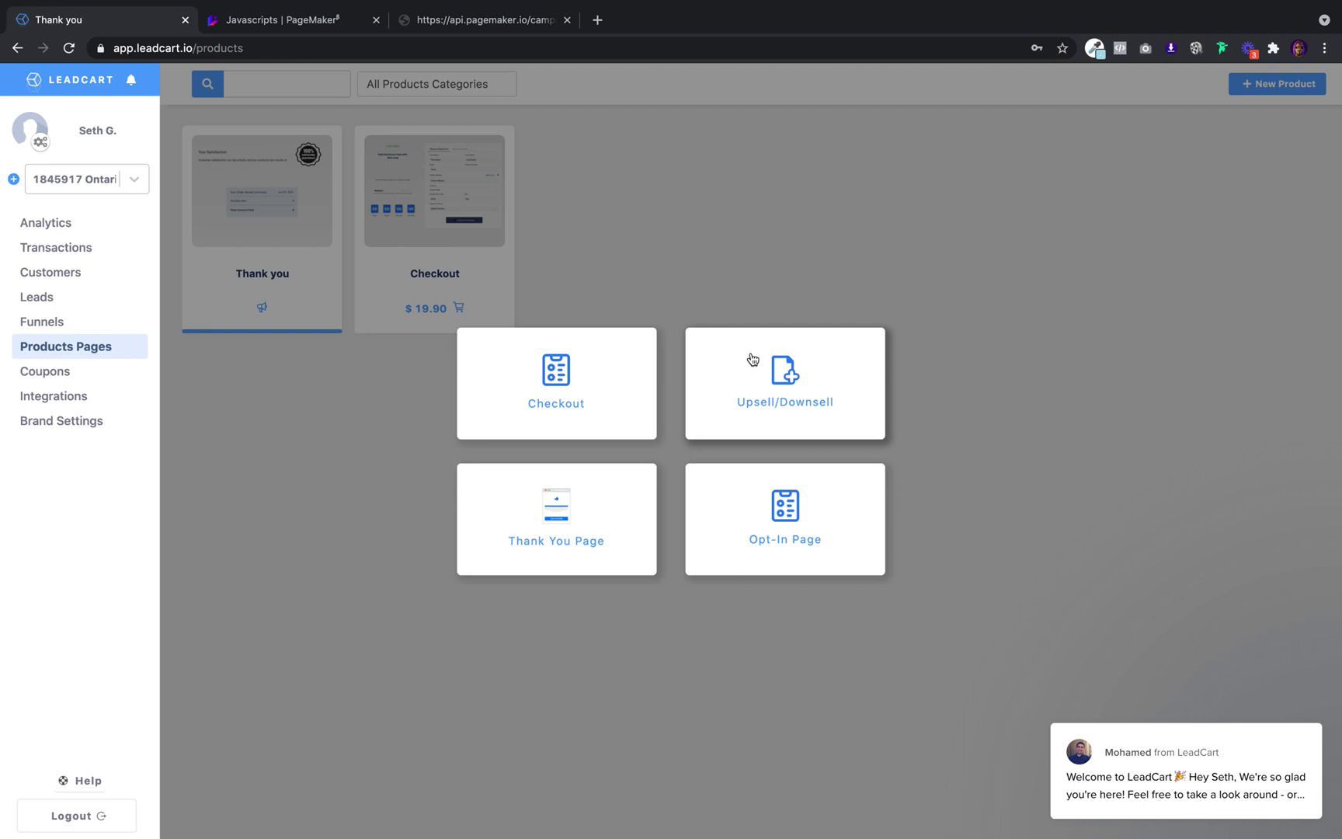
left_click(502, 19)
scroll(747, 651, "down", 6)
scroll(747, 651, "down", 10)
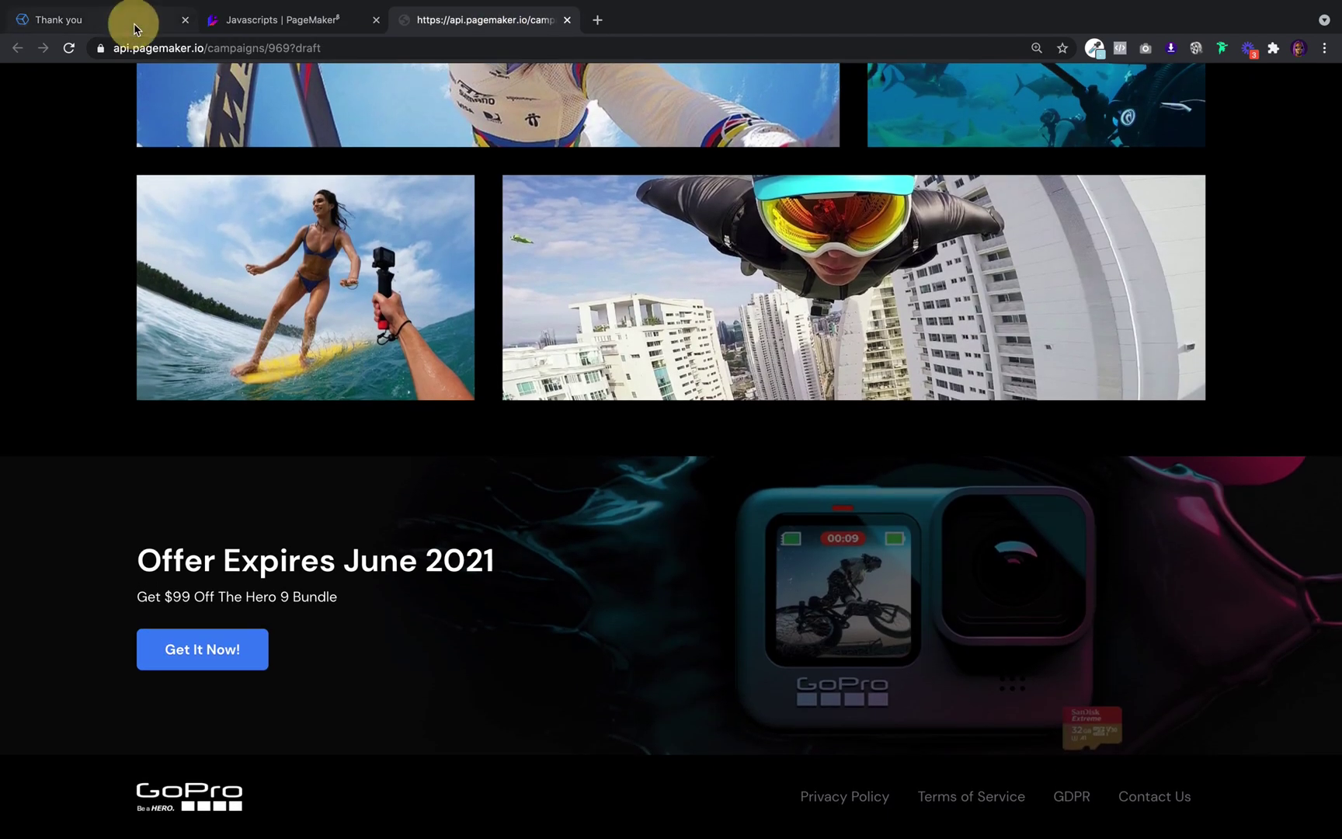
left_click(132, 20)
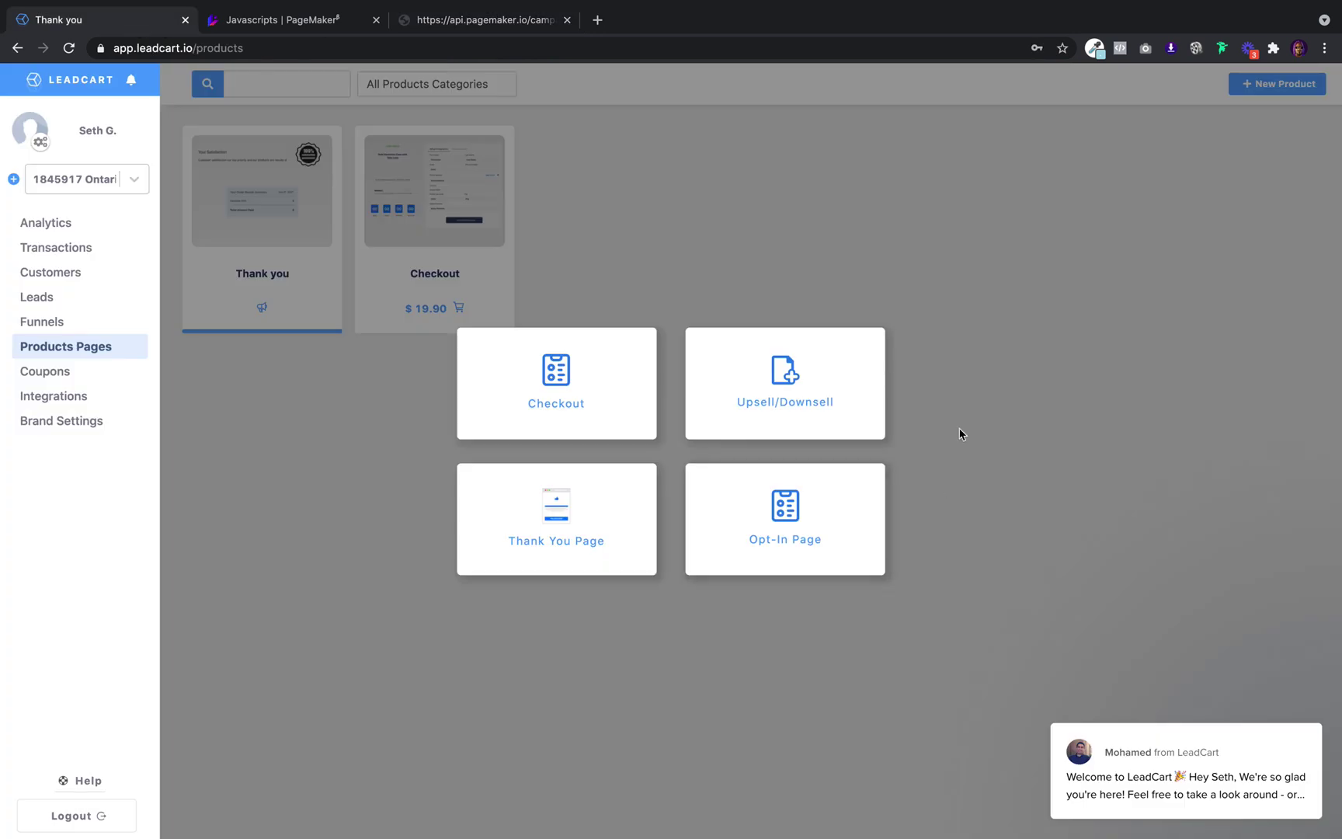
Create a Checkout page from the Apple Watch template and save the template change
left_click(590, 394)
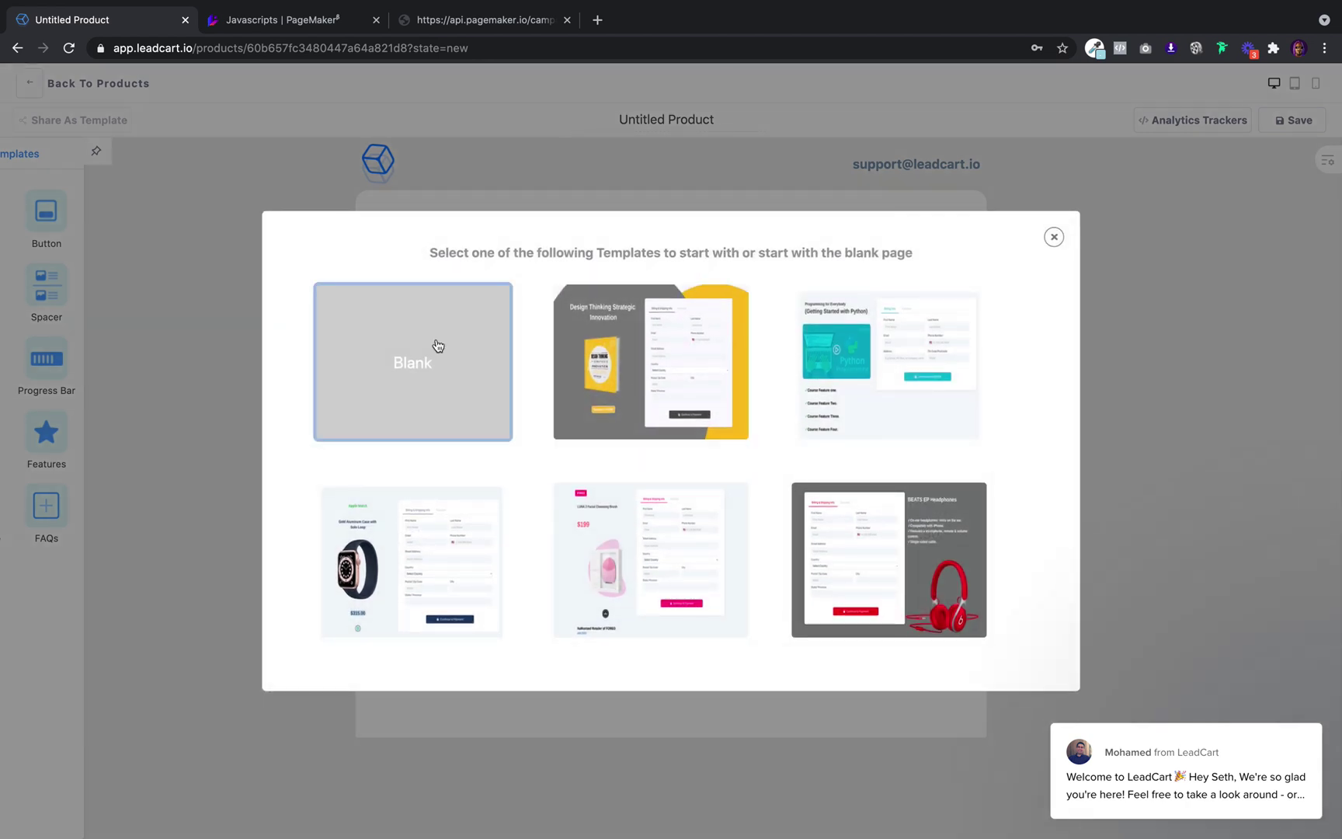
left_click(426, 566)
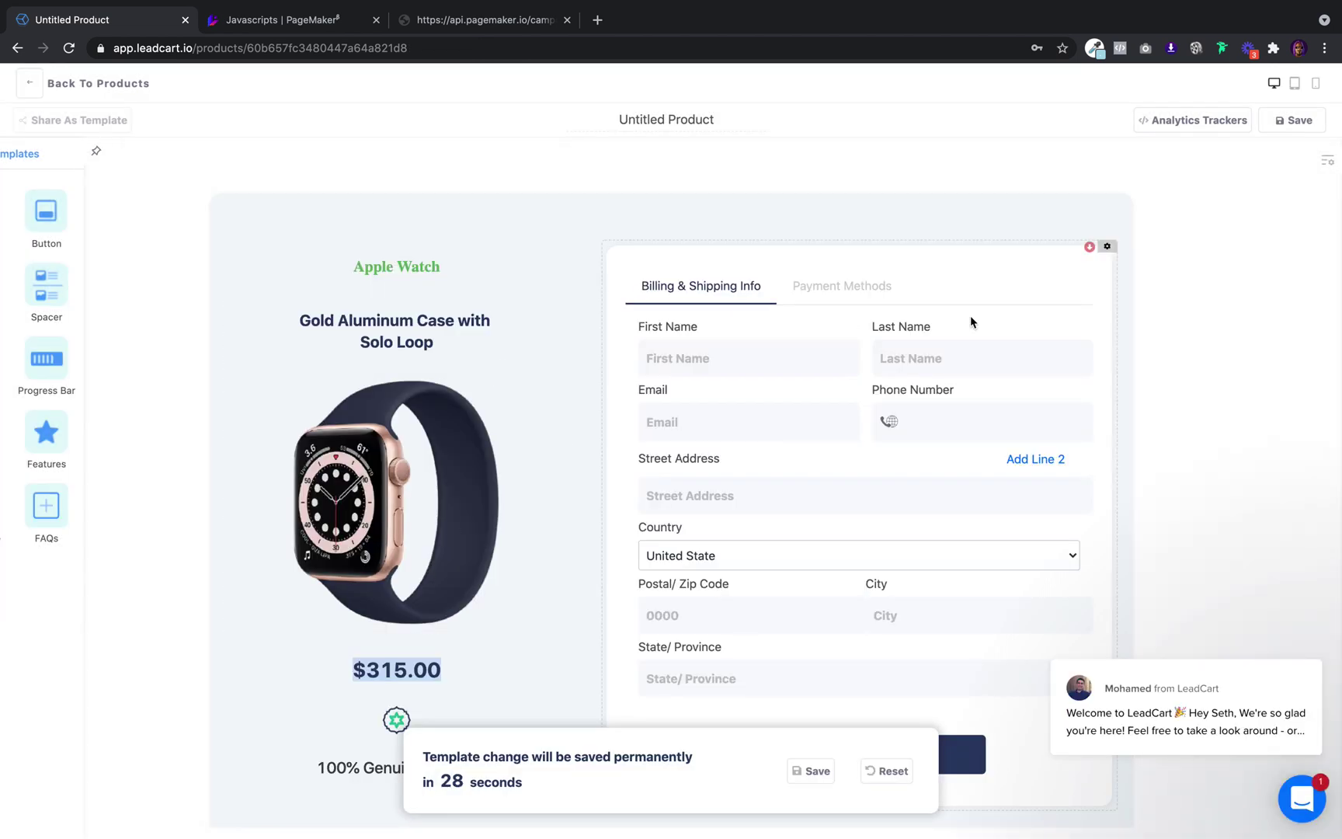
scroll(809, 340, "down", 1)
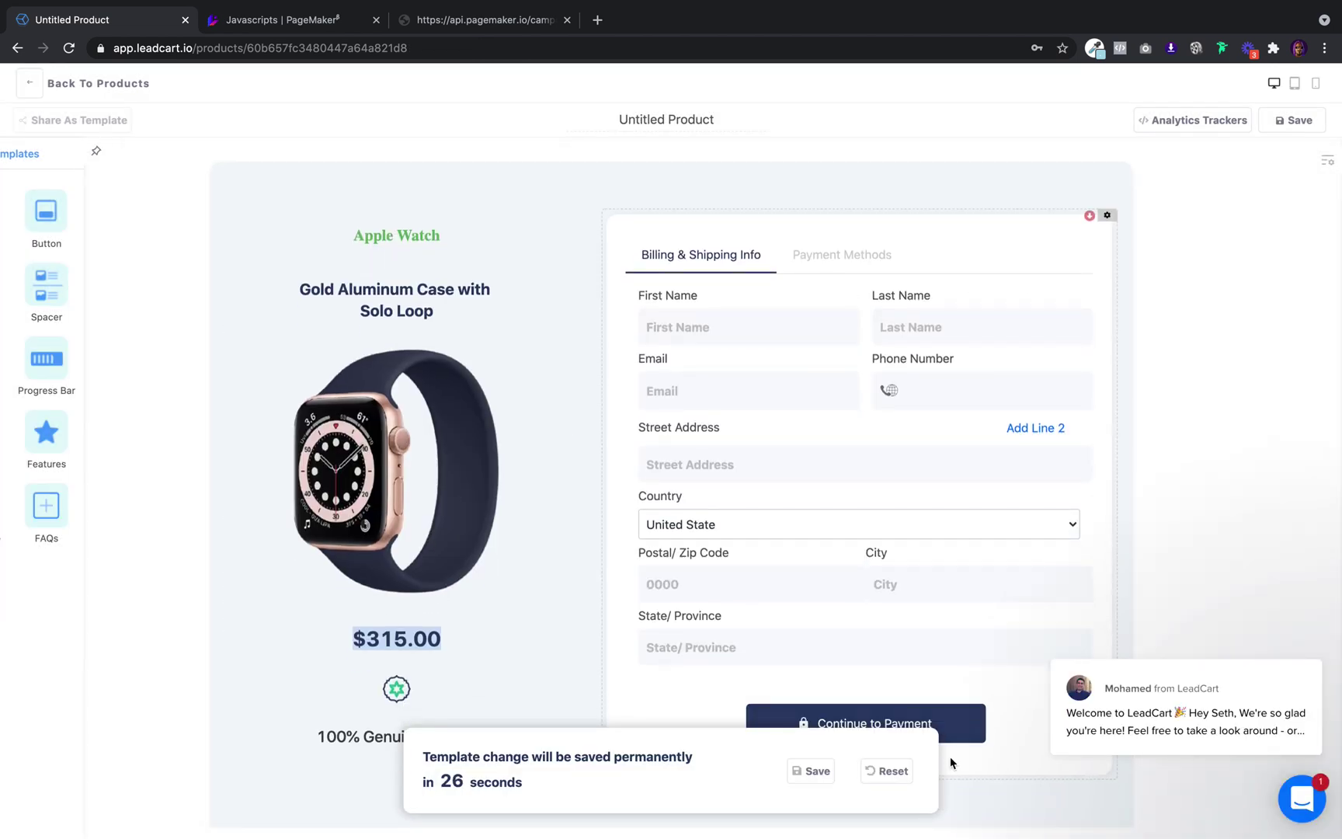
left_click(825, 777)
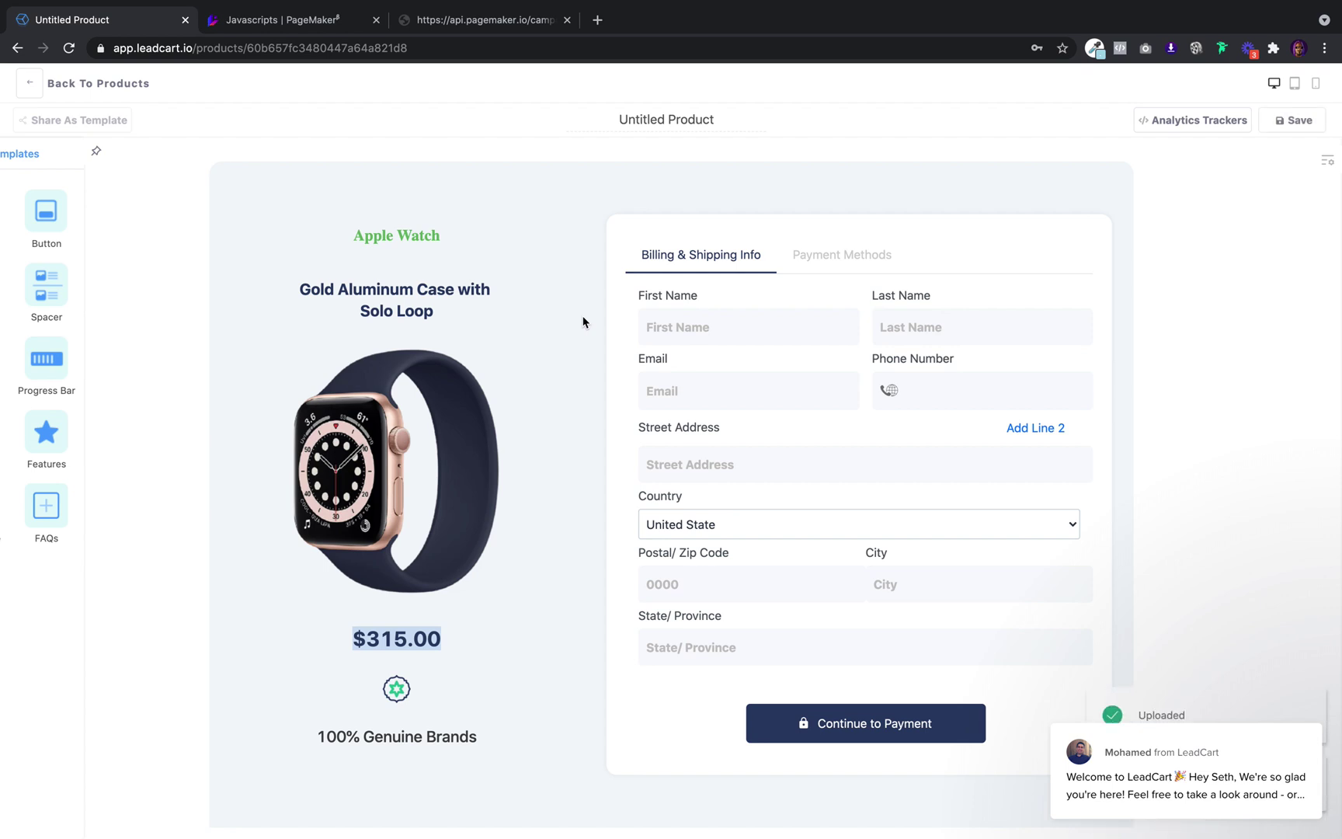
mouse_move(20, 257)
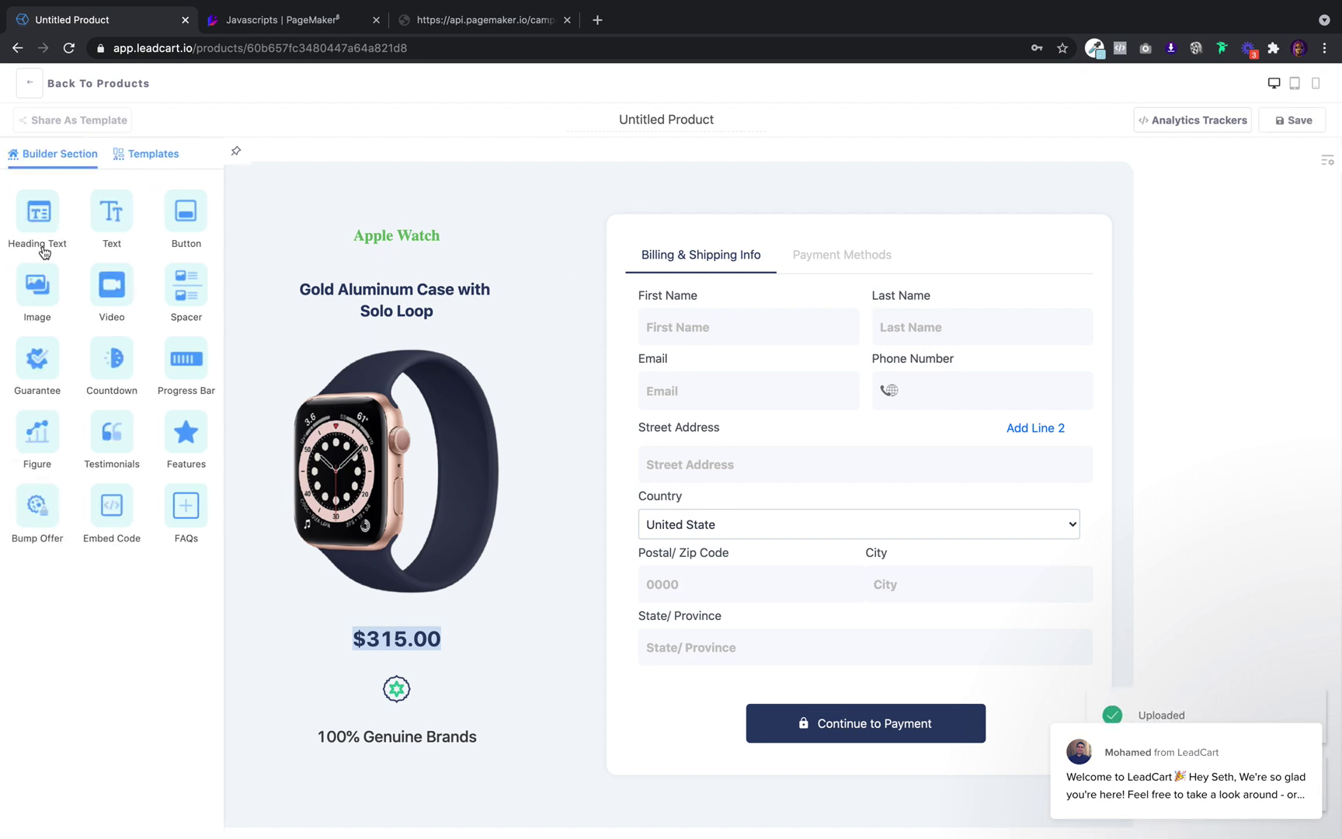
Add a countdown below the heading ending 24 June 2021 at 14:15
left_click_drag(111, 378, 334, 300)
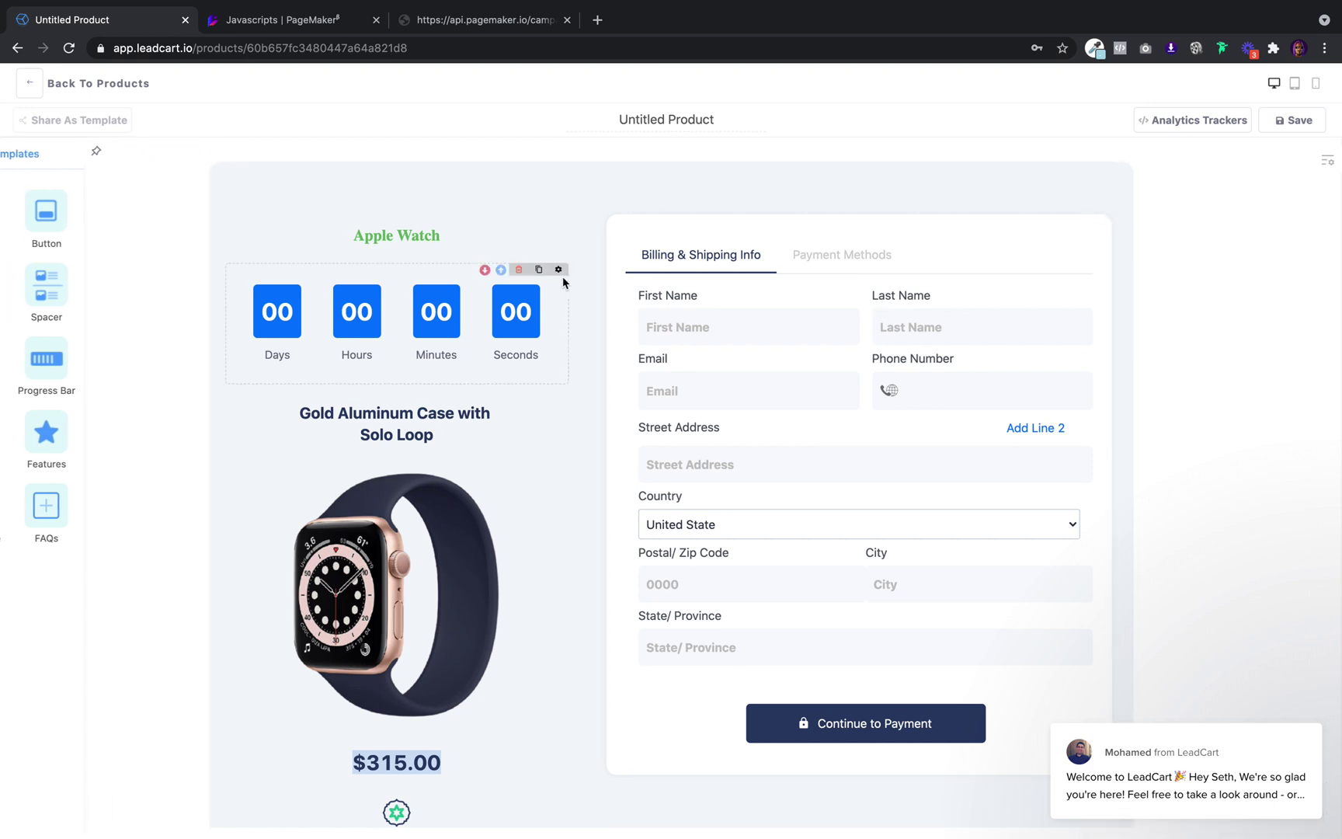
left_click(559, 271)
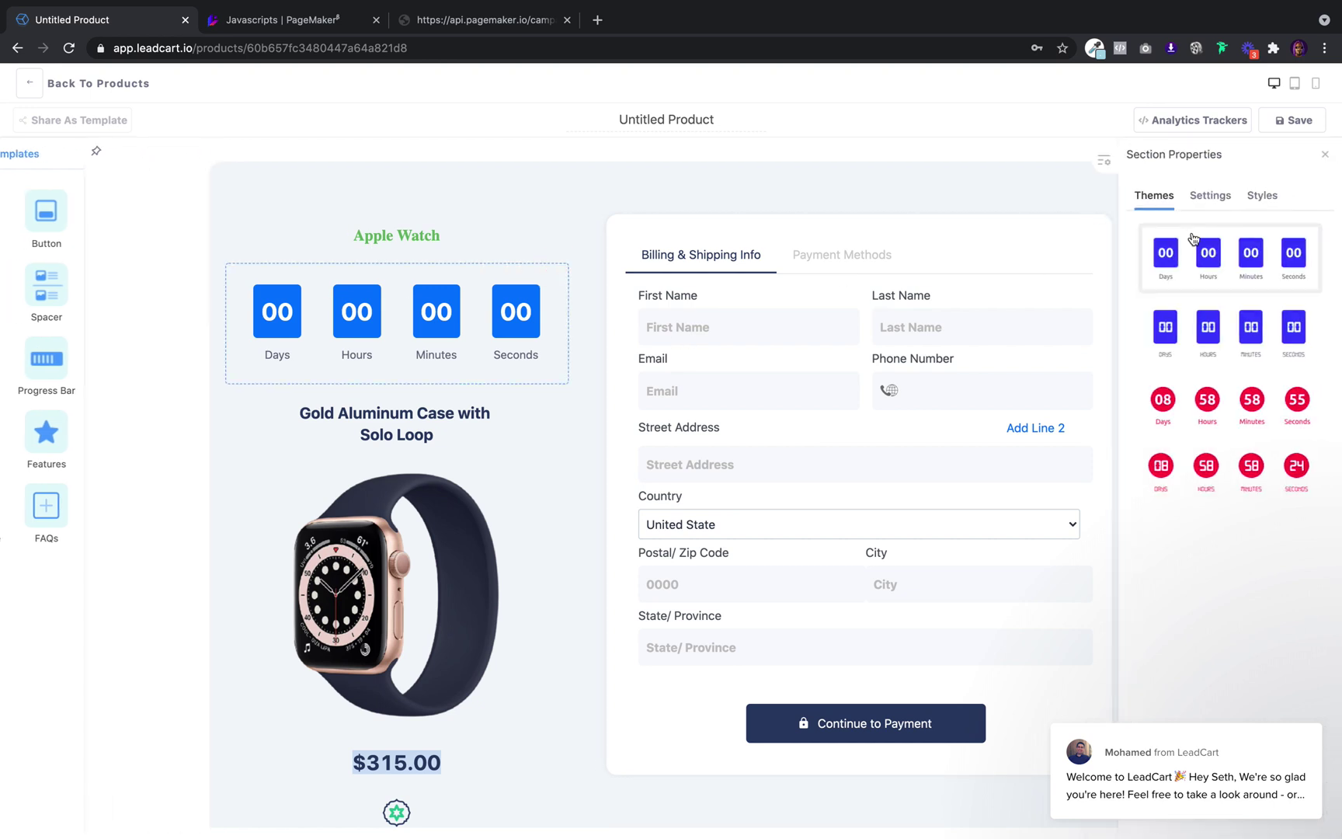
left_click(1208, 196)
left_click(1255, 401)
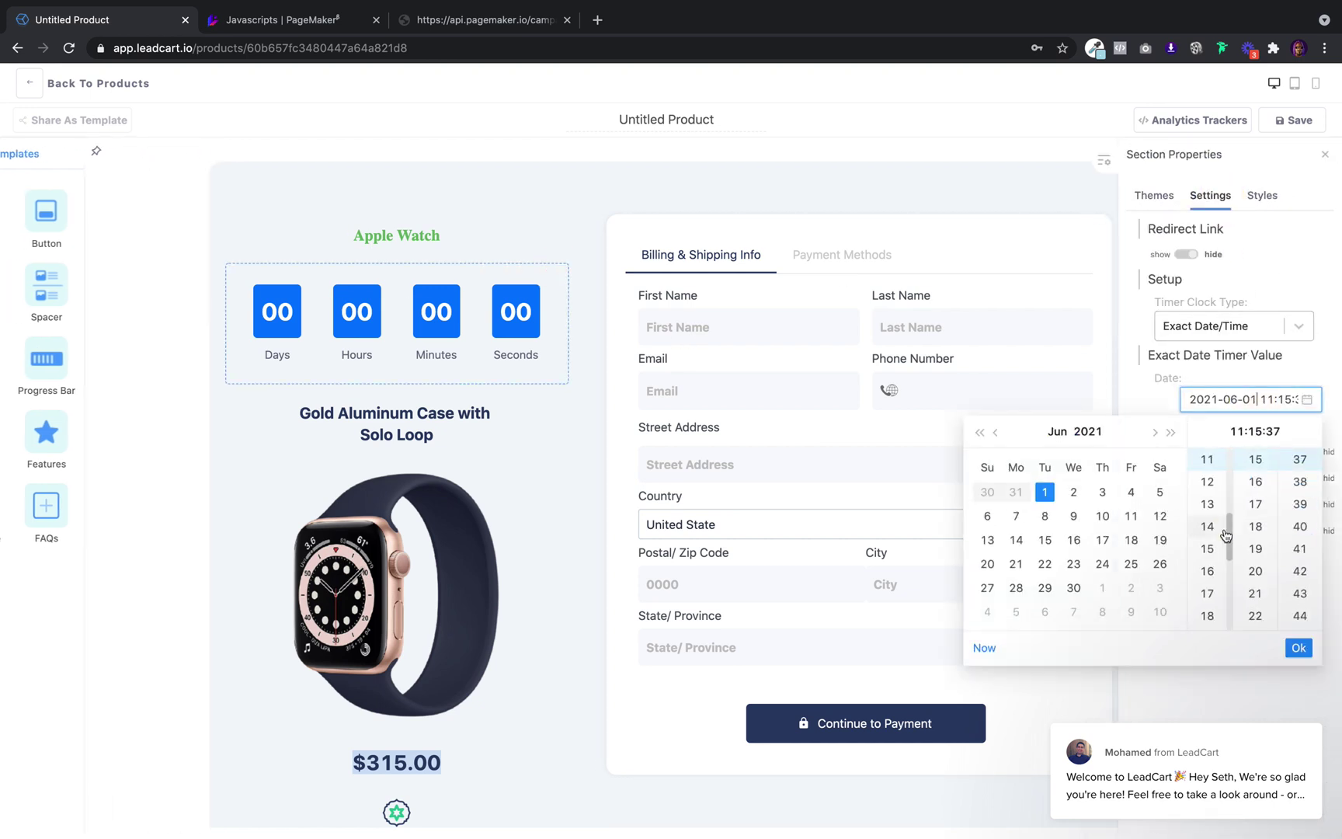
left_click(1214, 528)
left_click(1102, 564)
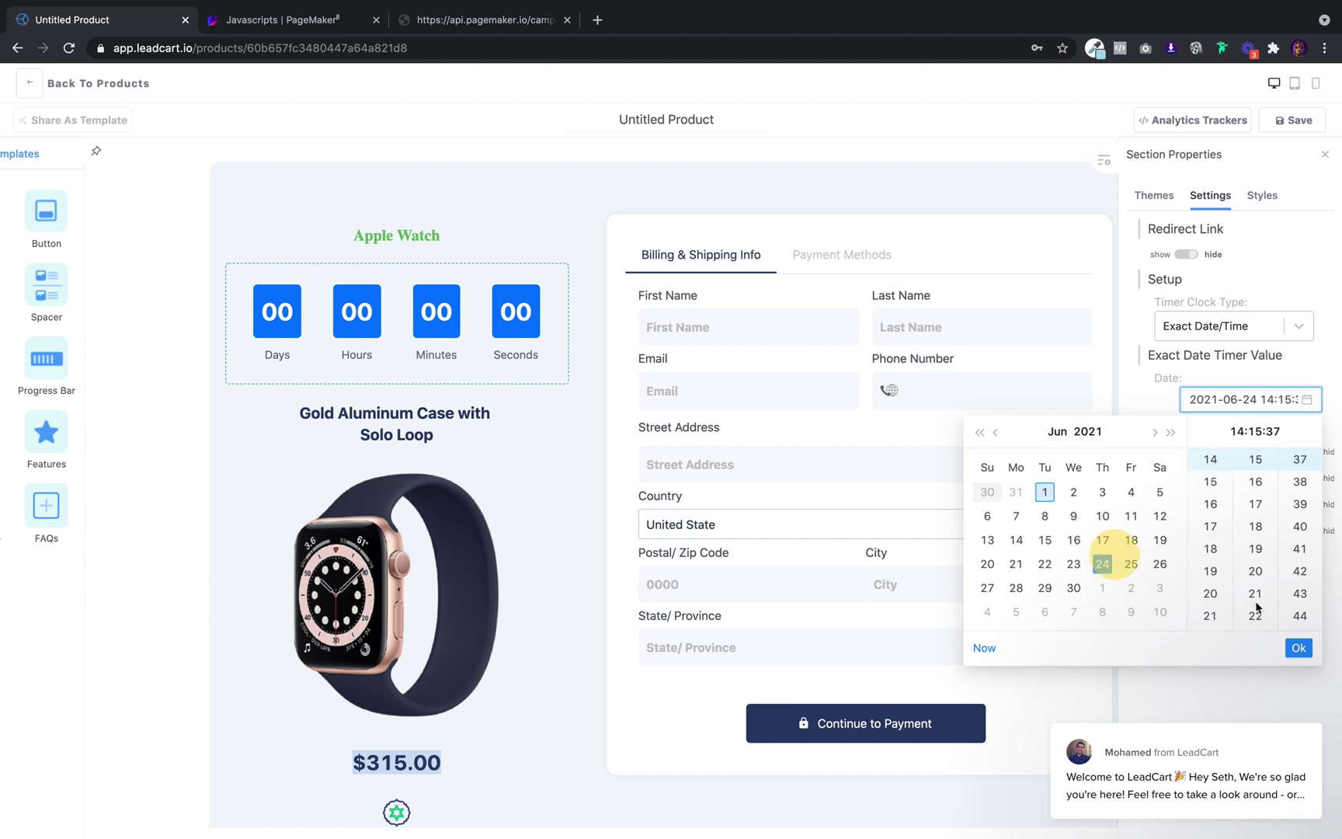
left_click(1299, 648)
Change the heading text from 'Apple Watch' to 'Go Pro'
mouse_move(3, 201)
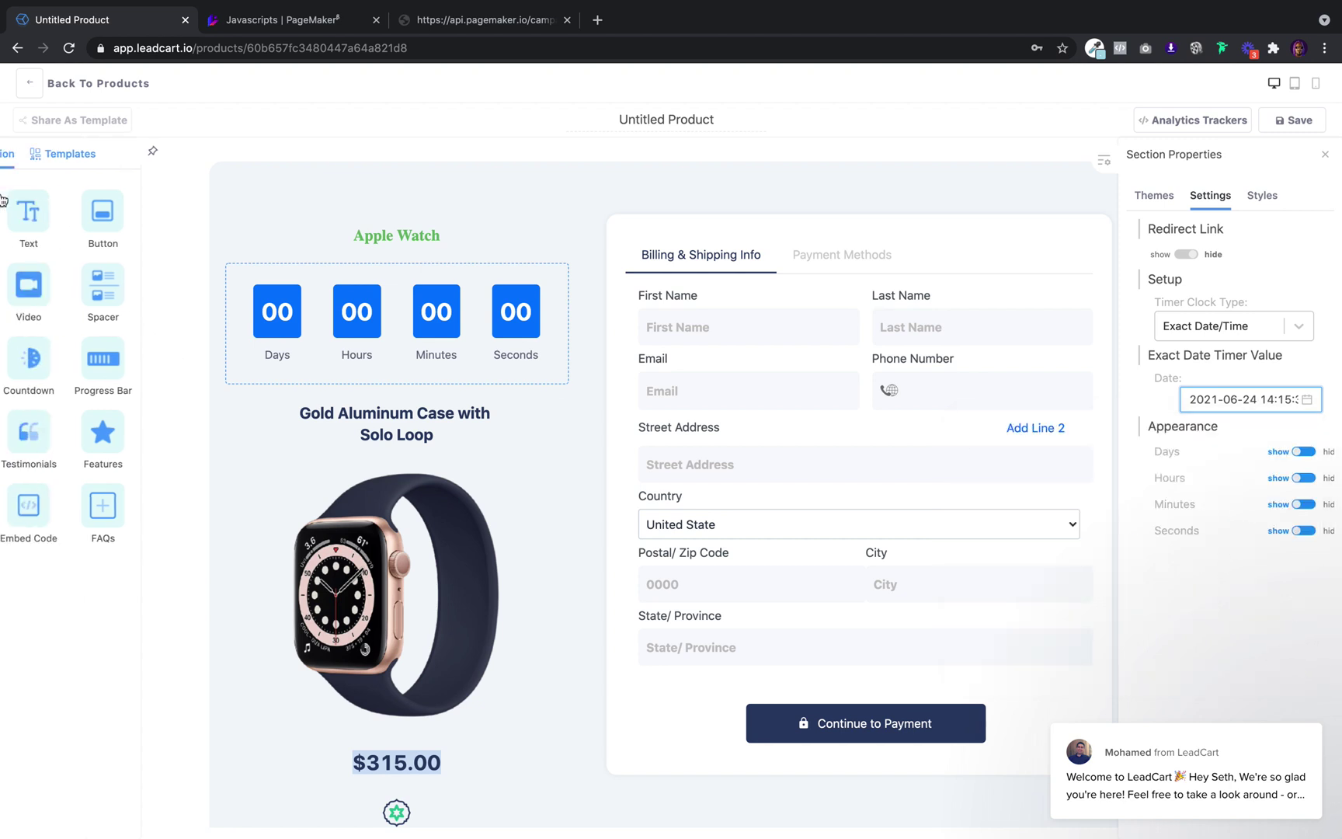
triple_click(423, 234)
type("Go Pro")
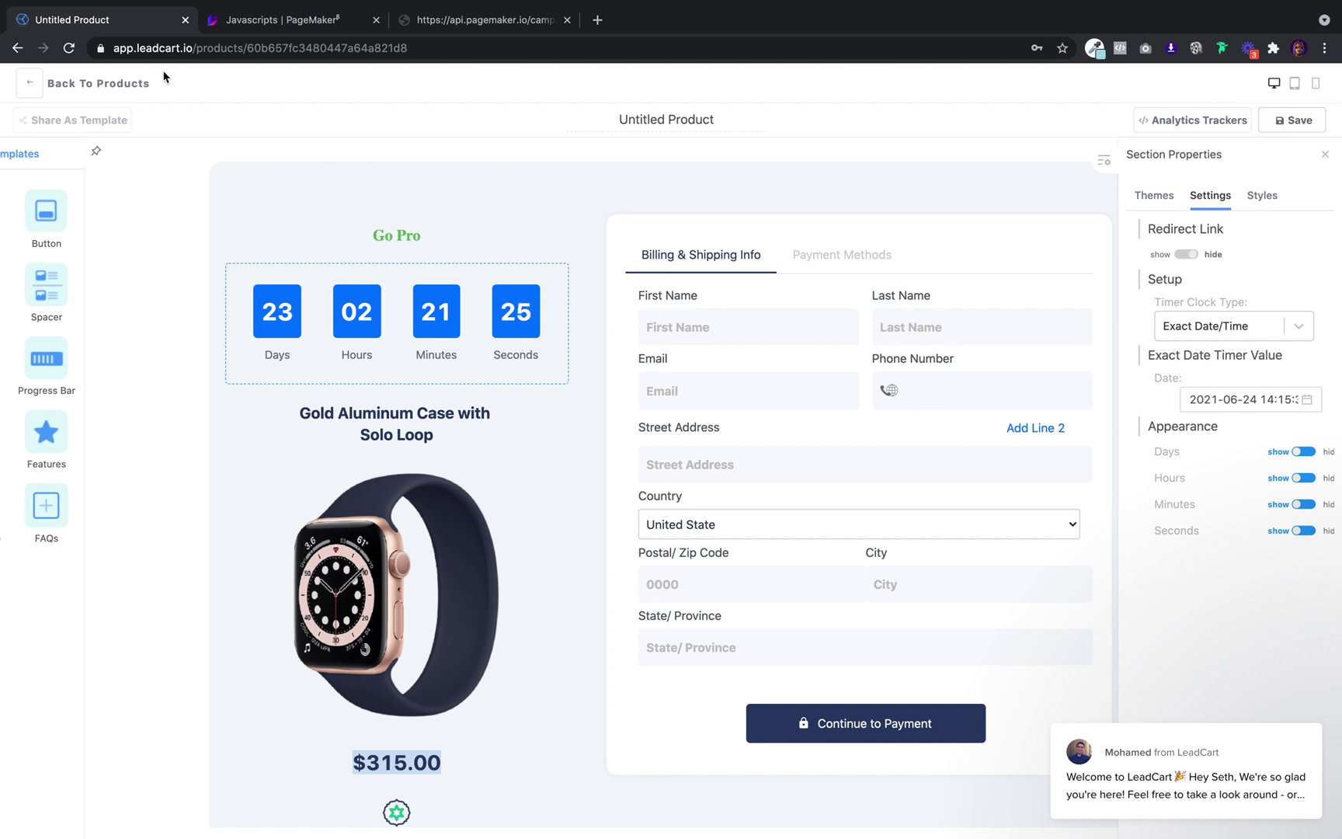
Create a new Thank You Page product from the product pages list
left_click(31, 89)
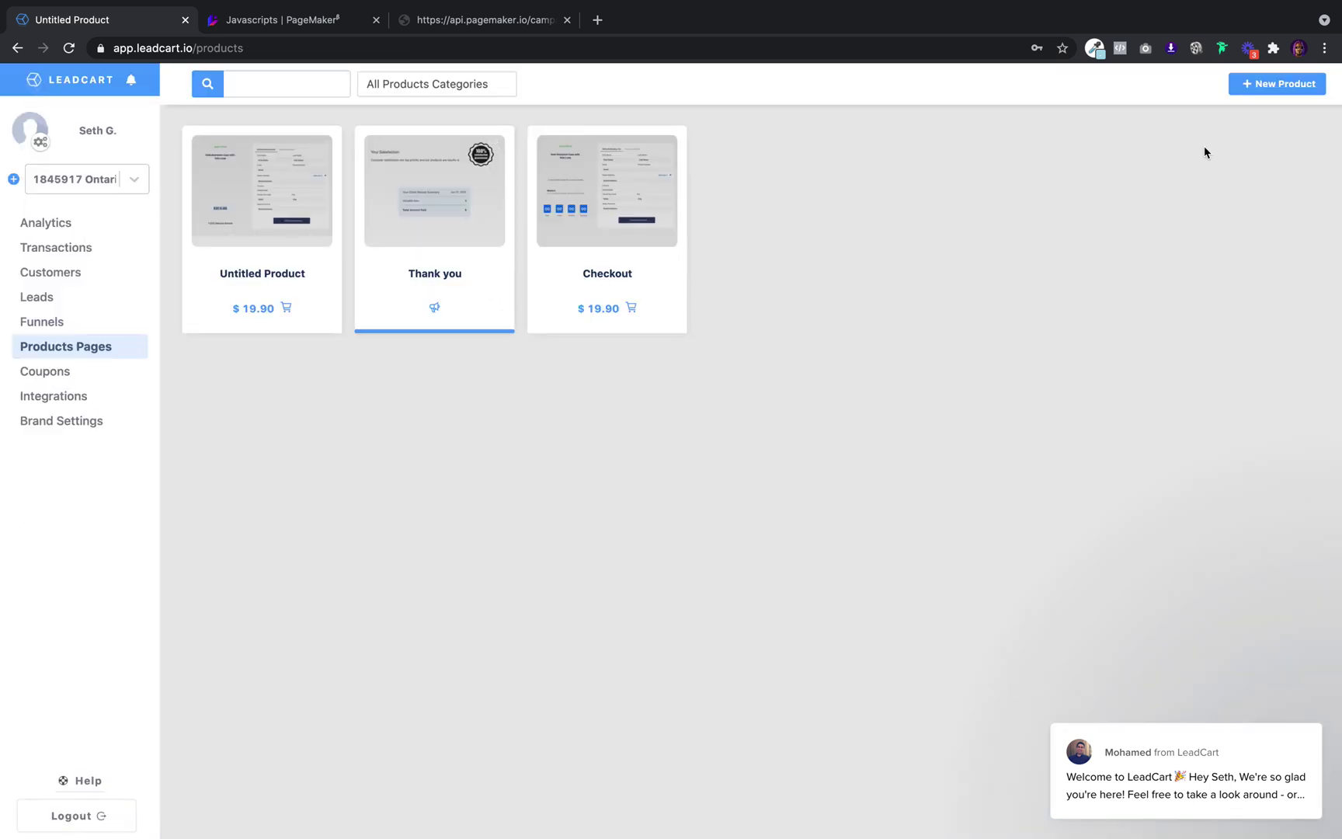
left_click(1291, 87)
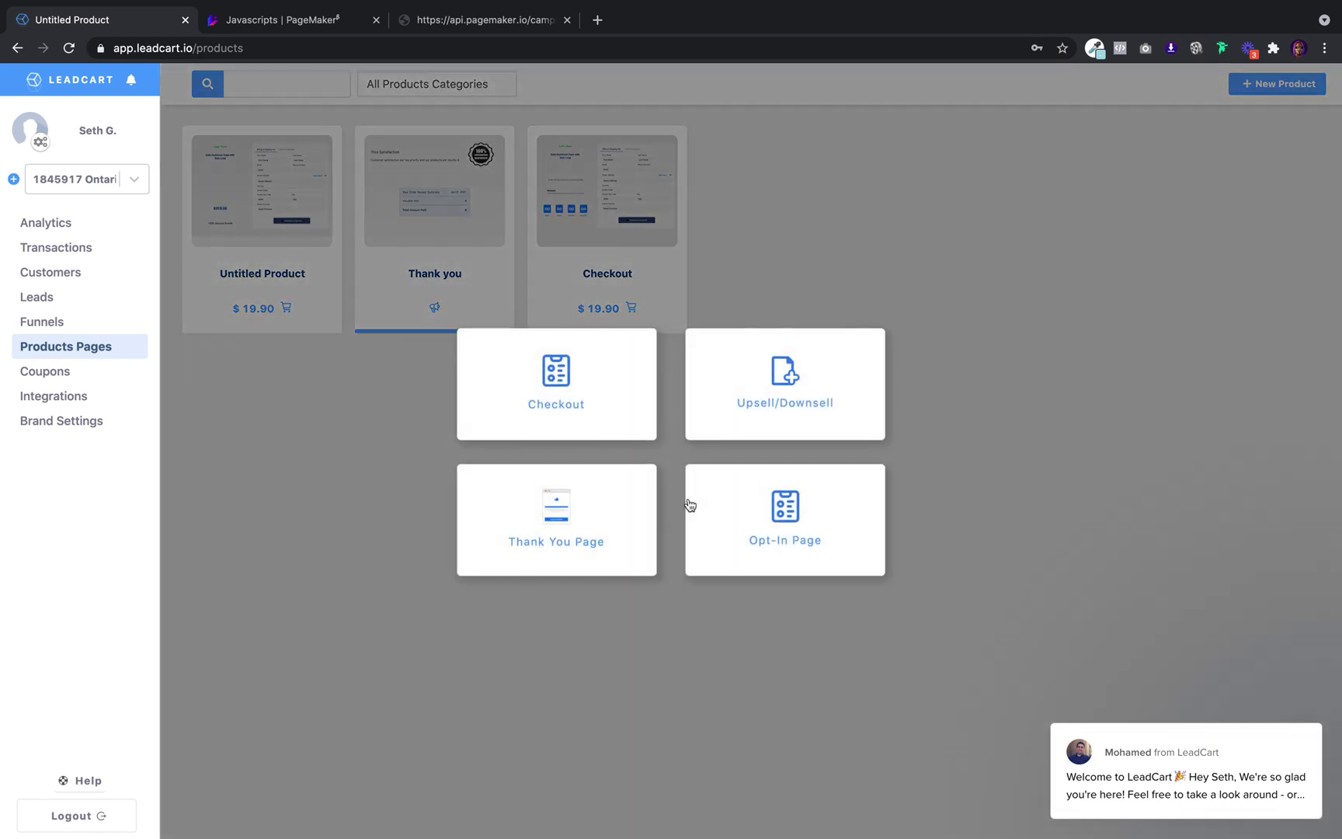
left_click(585, 505)
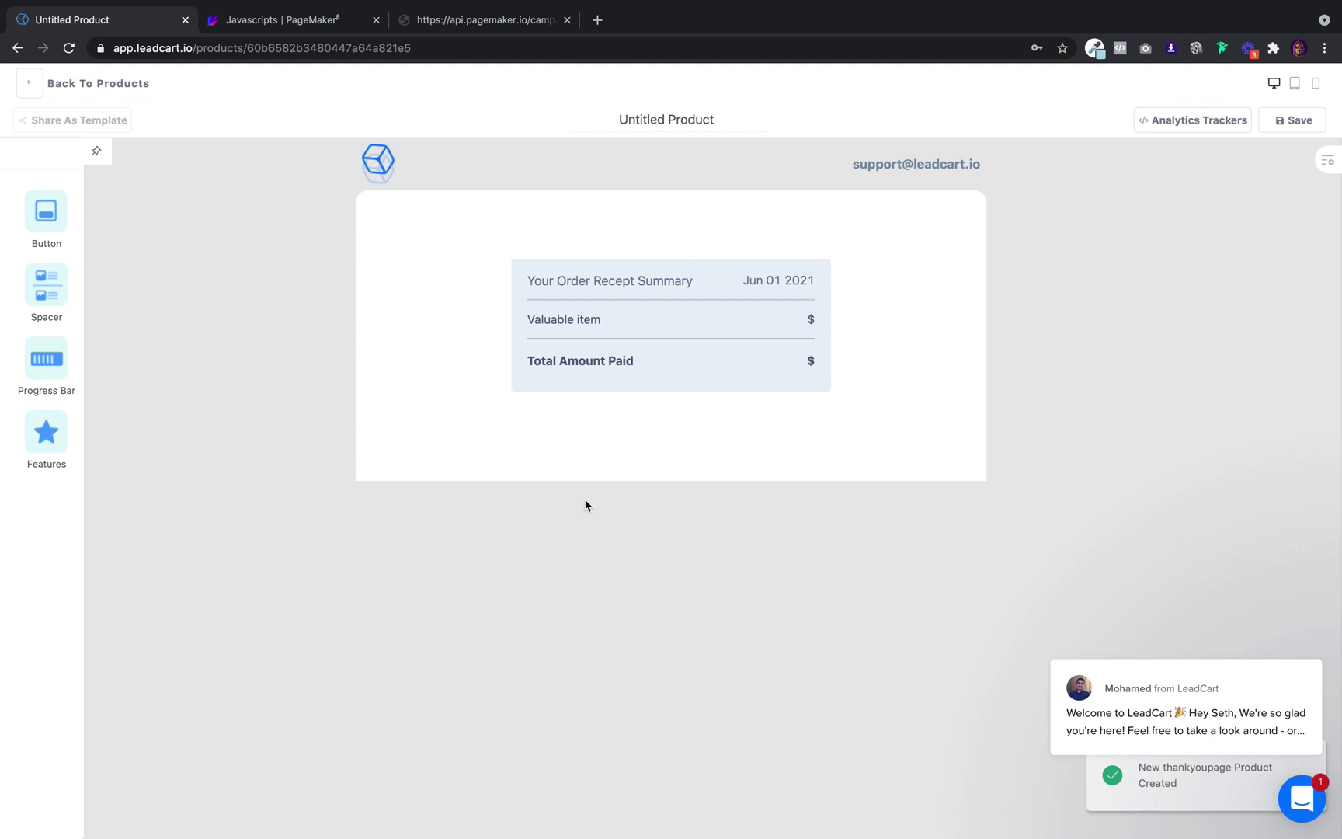
Add a satisfaction guarantee section and a testimonial above it on the thank-you page
mouse_move(5, 388)
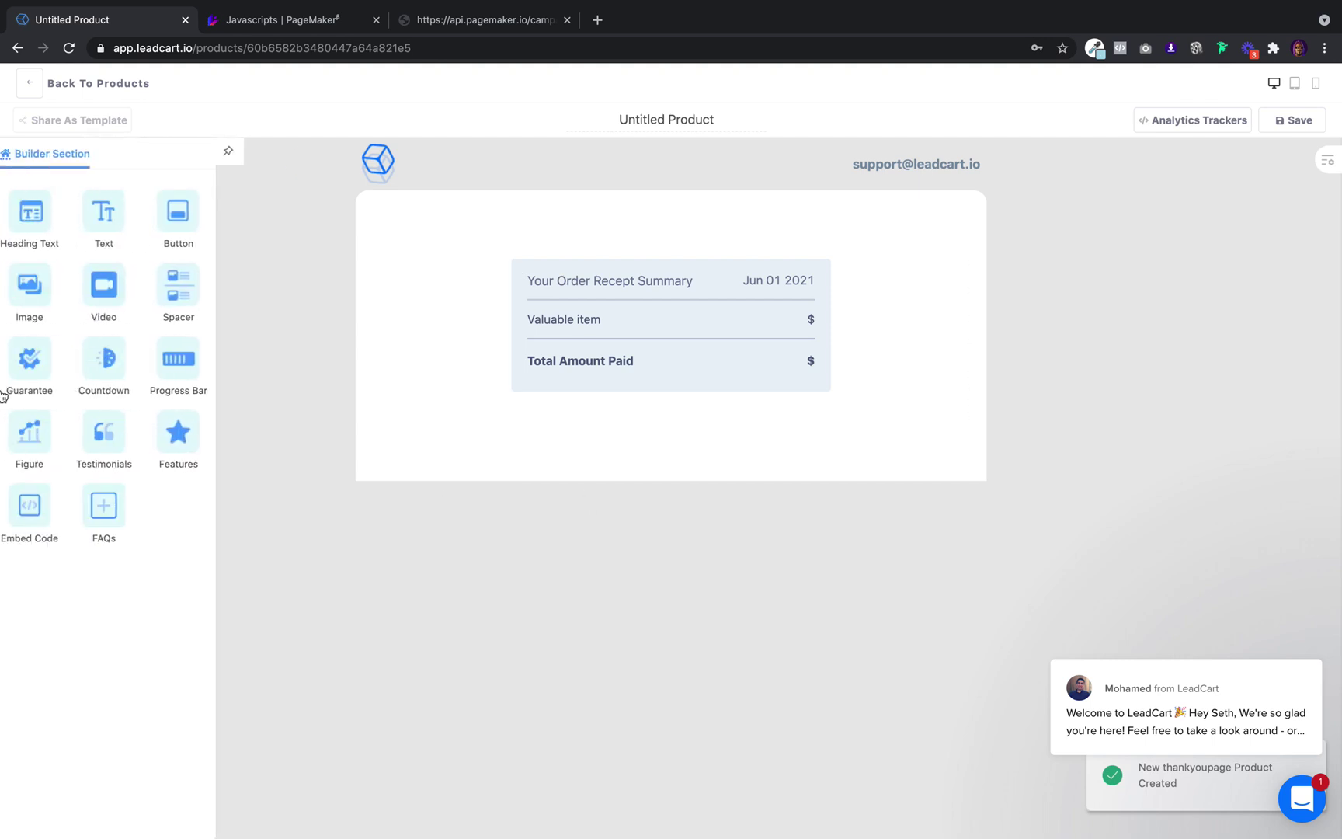
left_click_drag(39, 361, 555, 258)
mouse_move(116, 365)
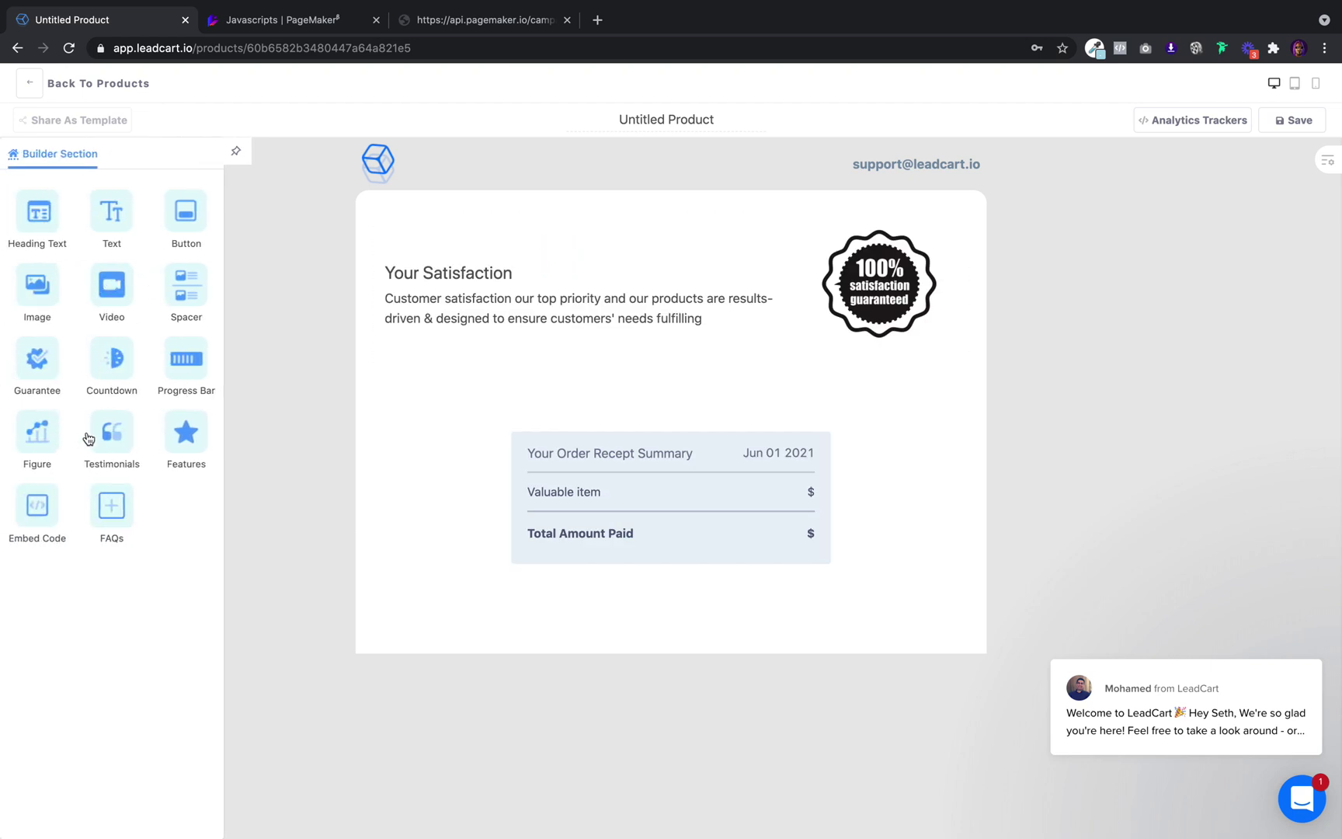
left_click_drag(89, 437, 393, 371)
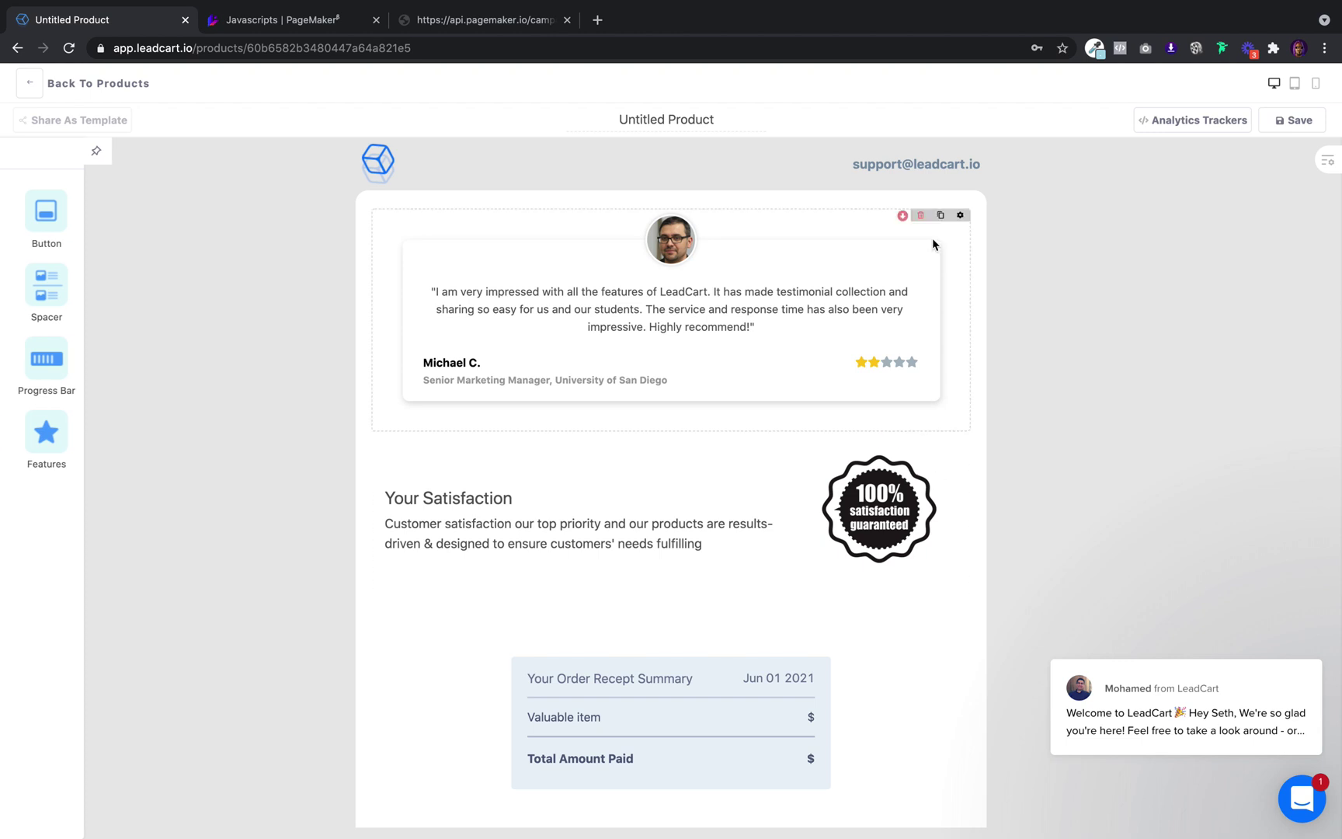
Give the testimonial a three-star rating and the stars-on-top layout
left_click(890, 360)
left_click(961, 218)
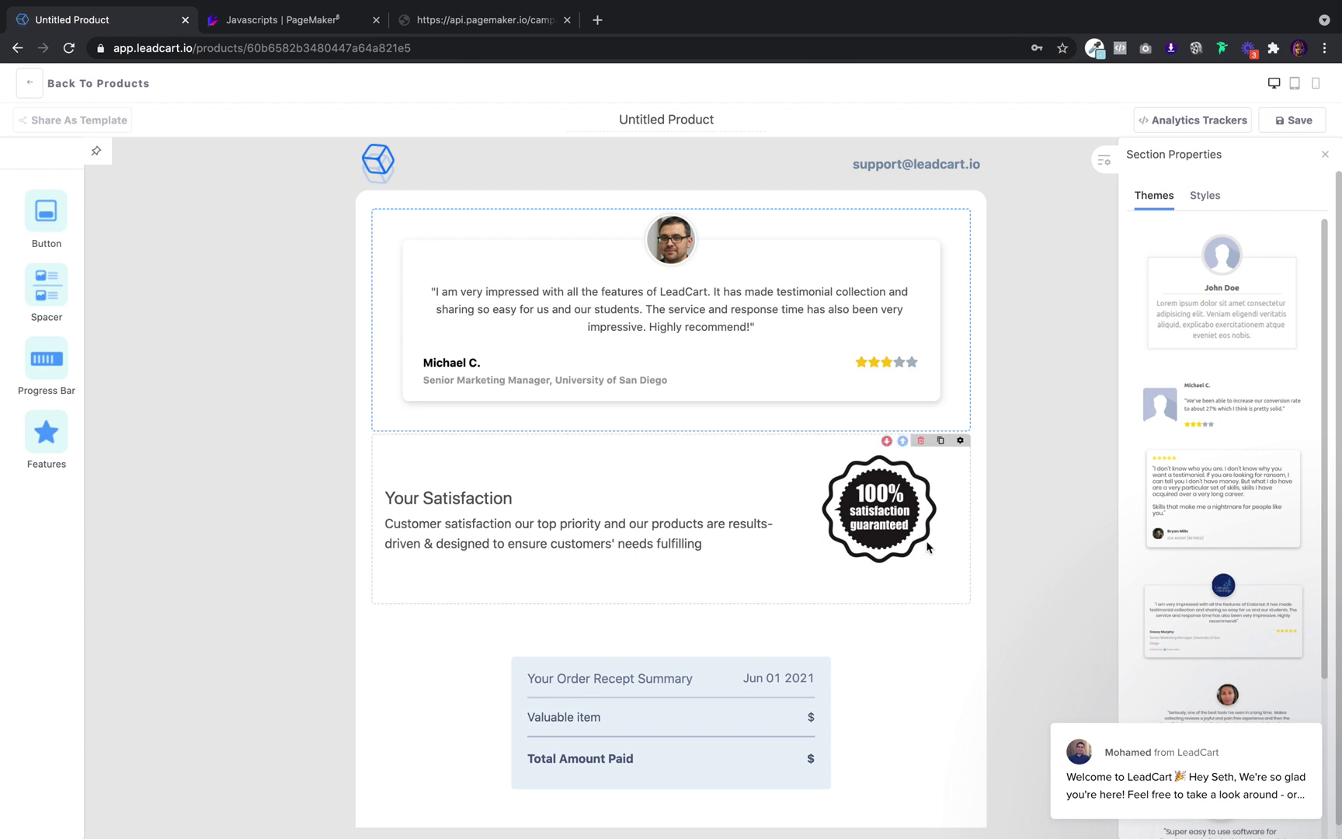
left_click(1152, 461)
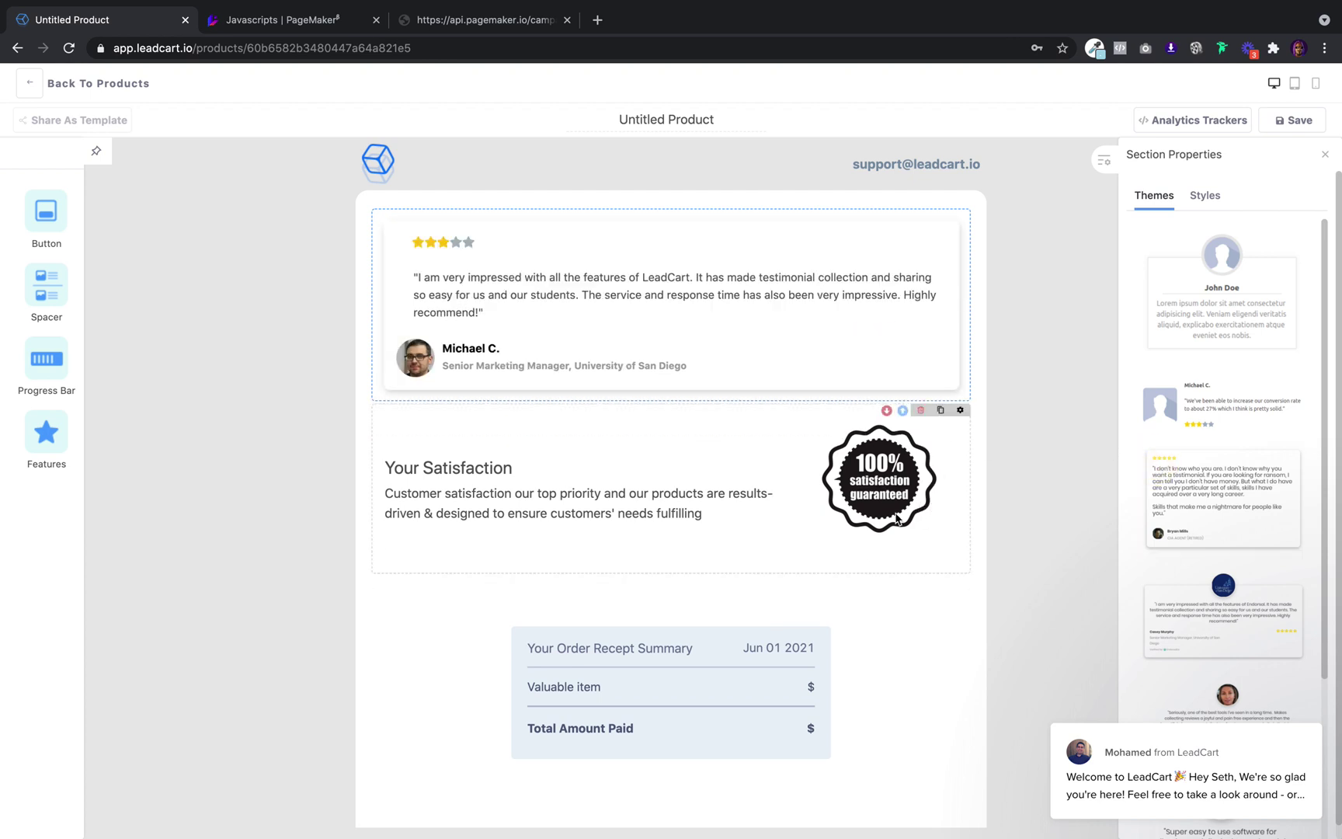
scroll(885, 490, "down", 1)
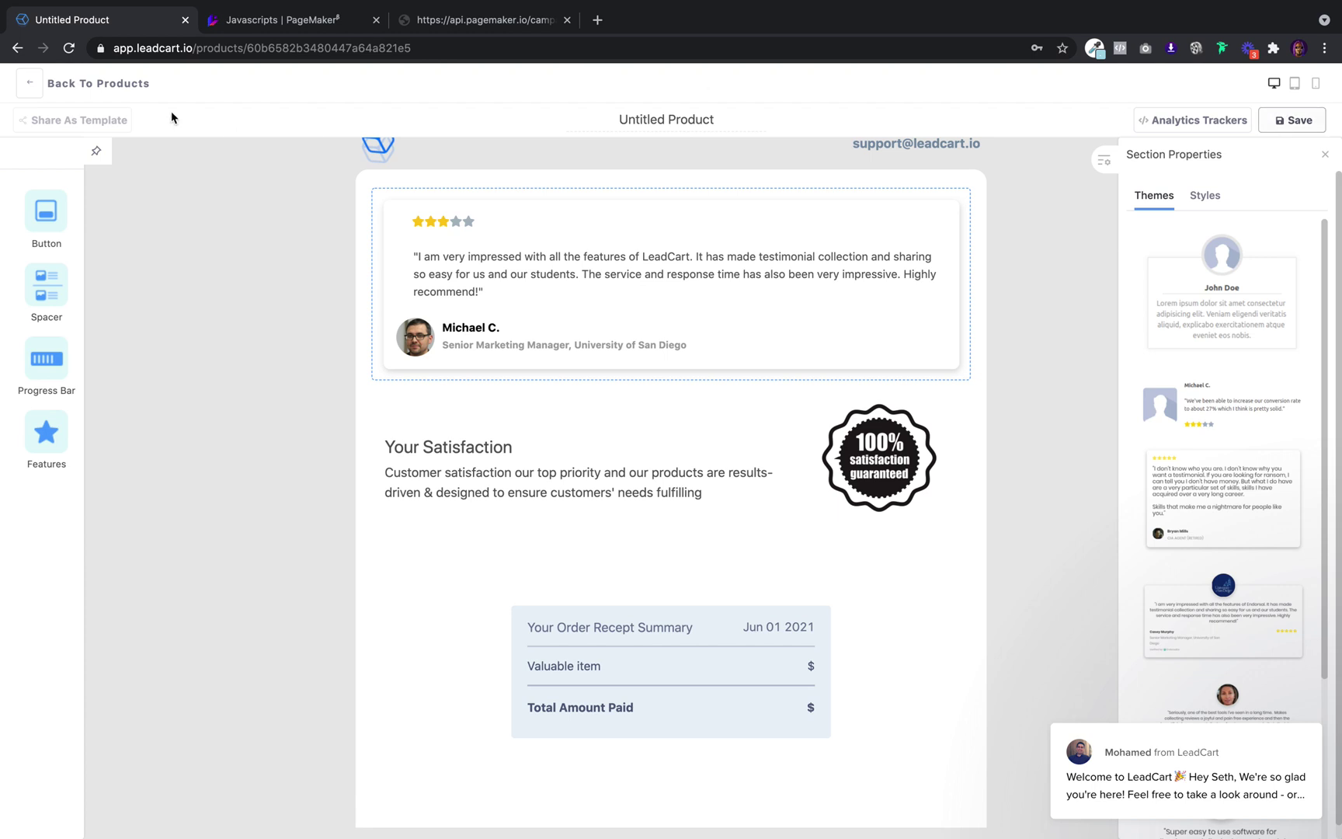
left_click(42, 91)
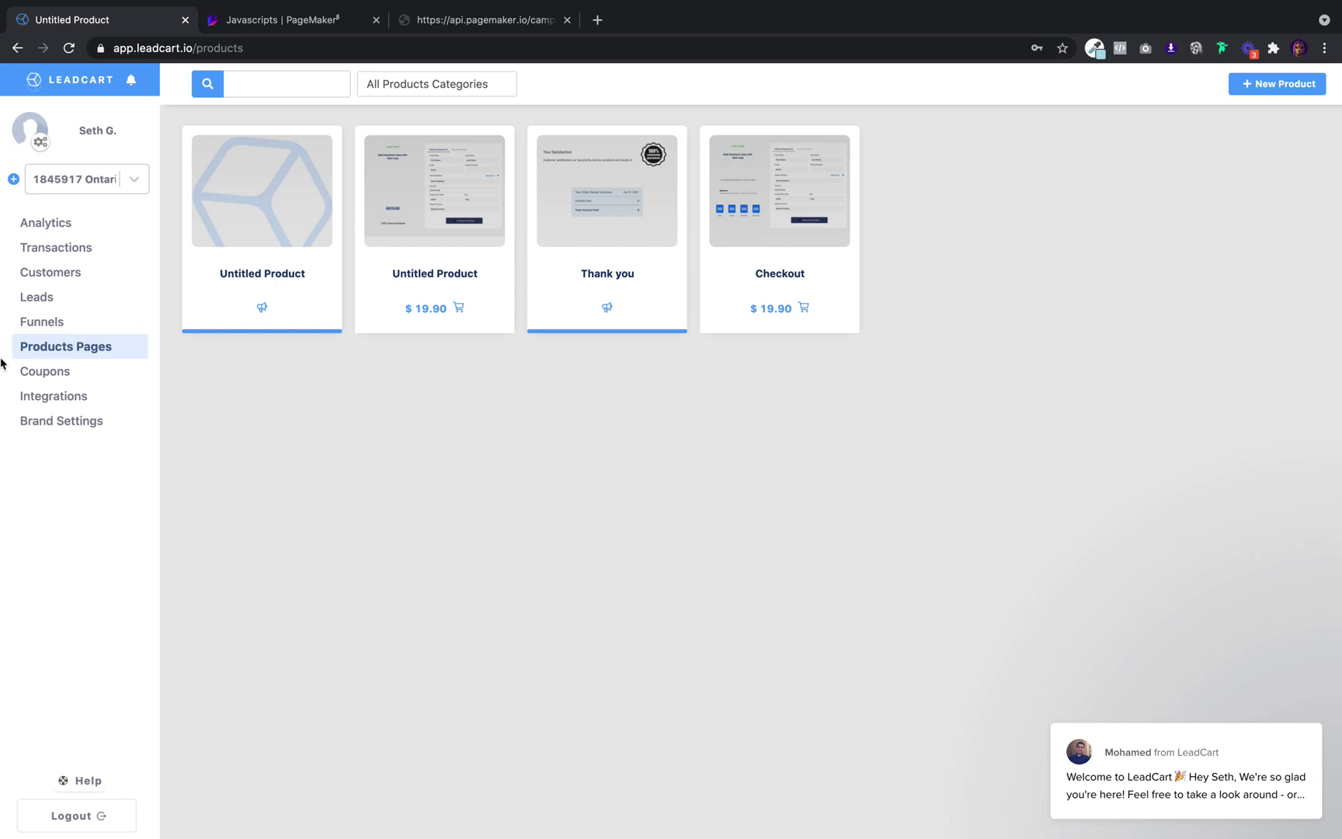
Open the Funnels page from the LeadCart sidebar
left_click(66, 323)
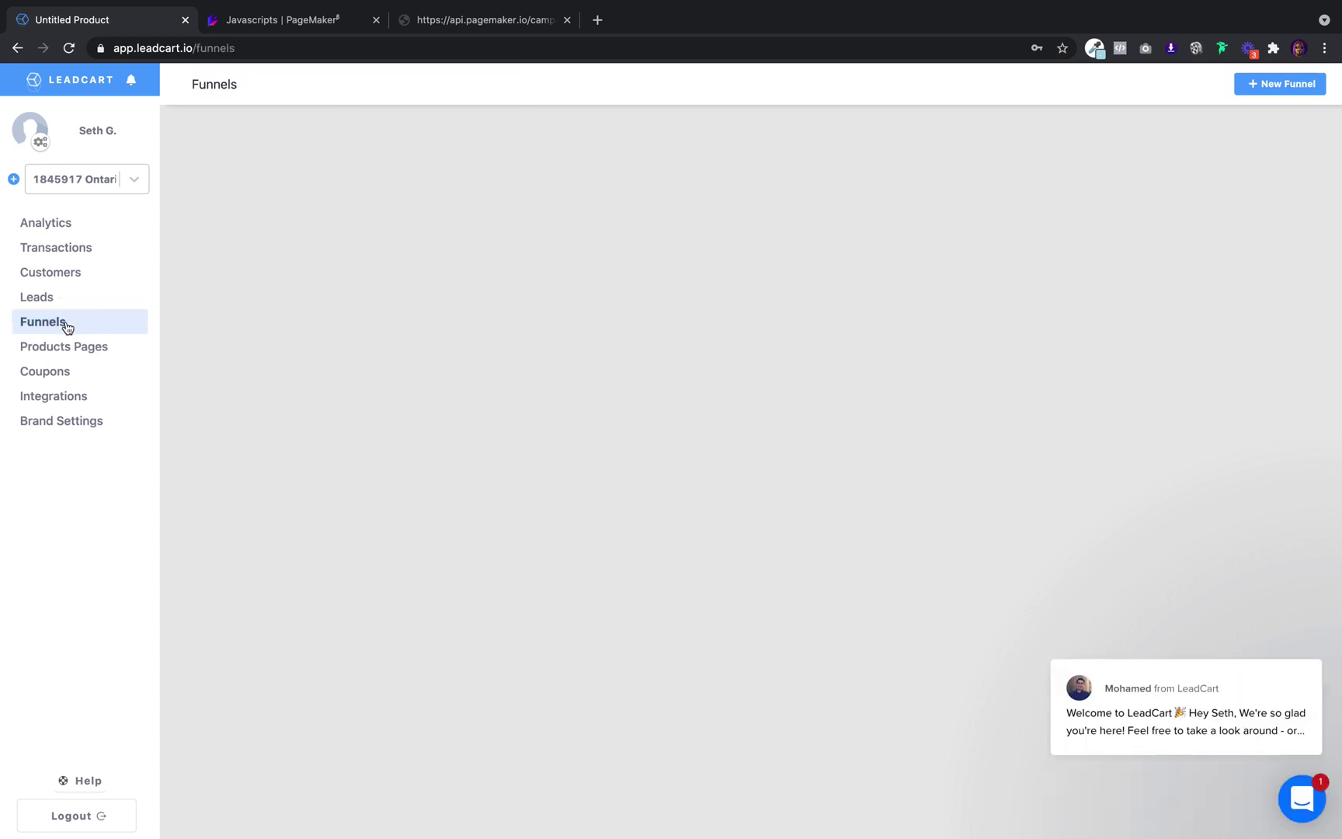
left_click(66, 324)
Create a Checkout Funnel Flow funnel, typing 'Funneel' as its name, and open its editor
left_click(1280, 87)
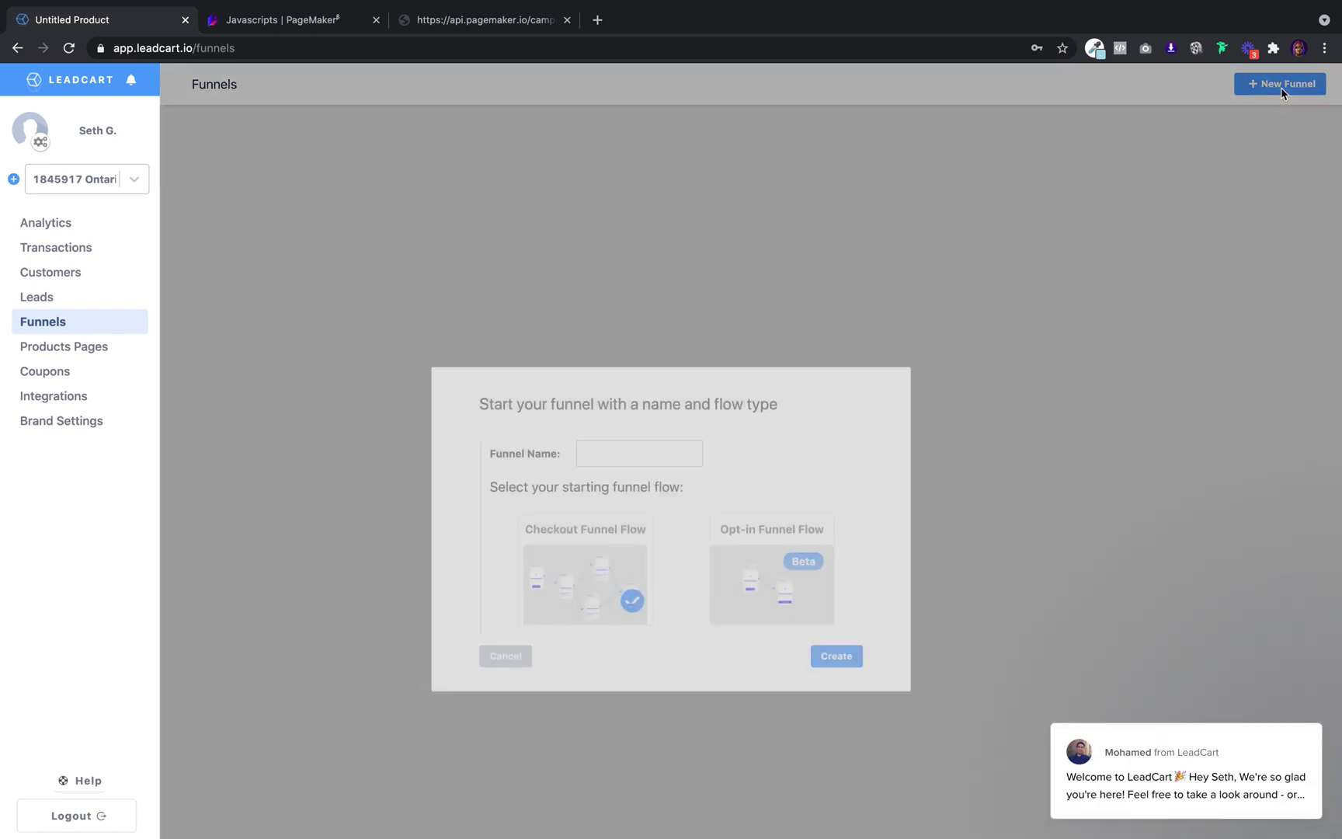
left_click(628, 373)
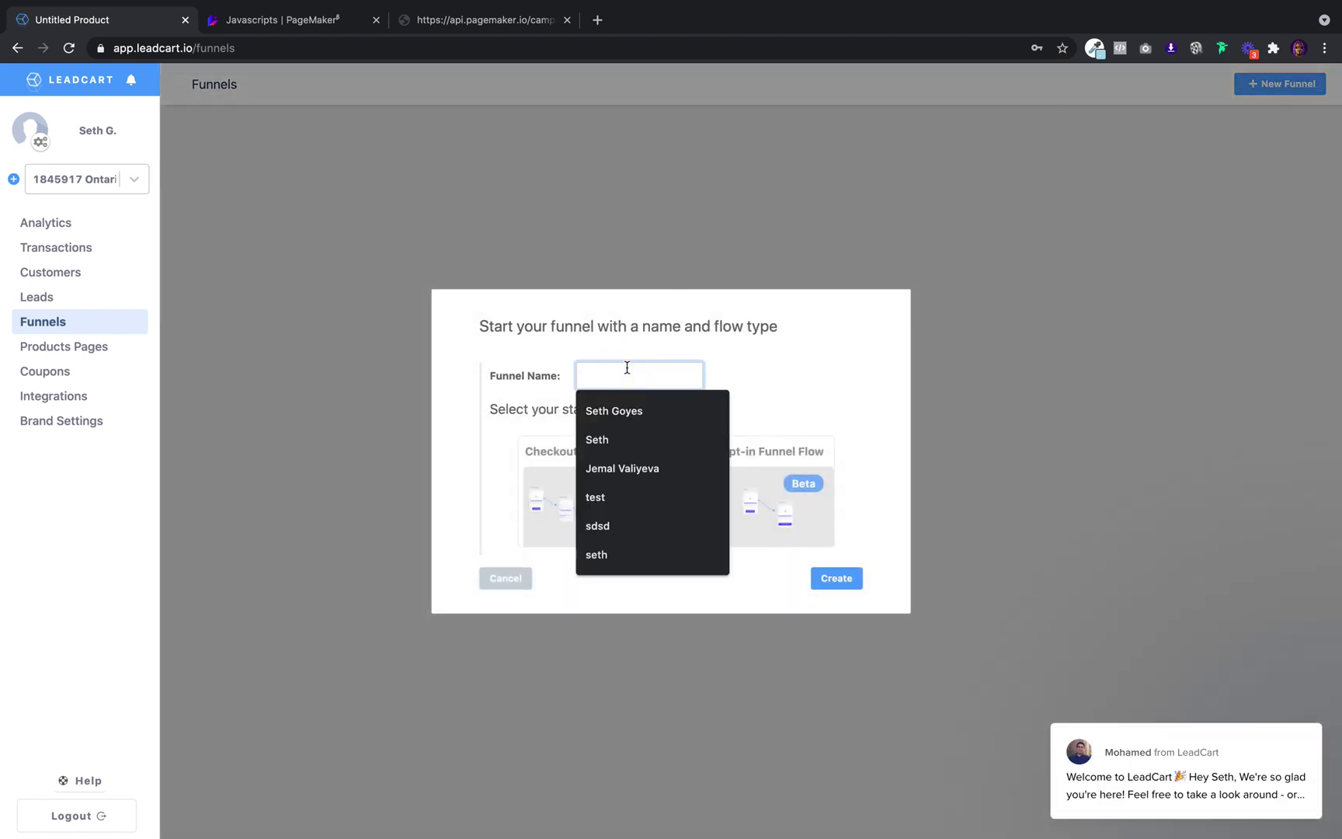
type("Funneel 1")
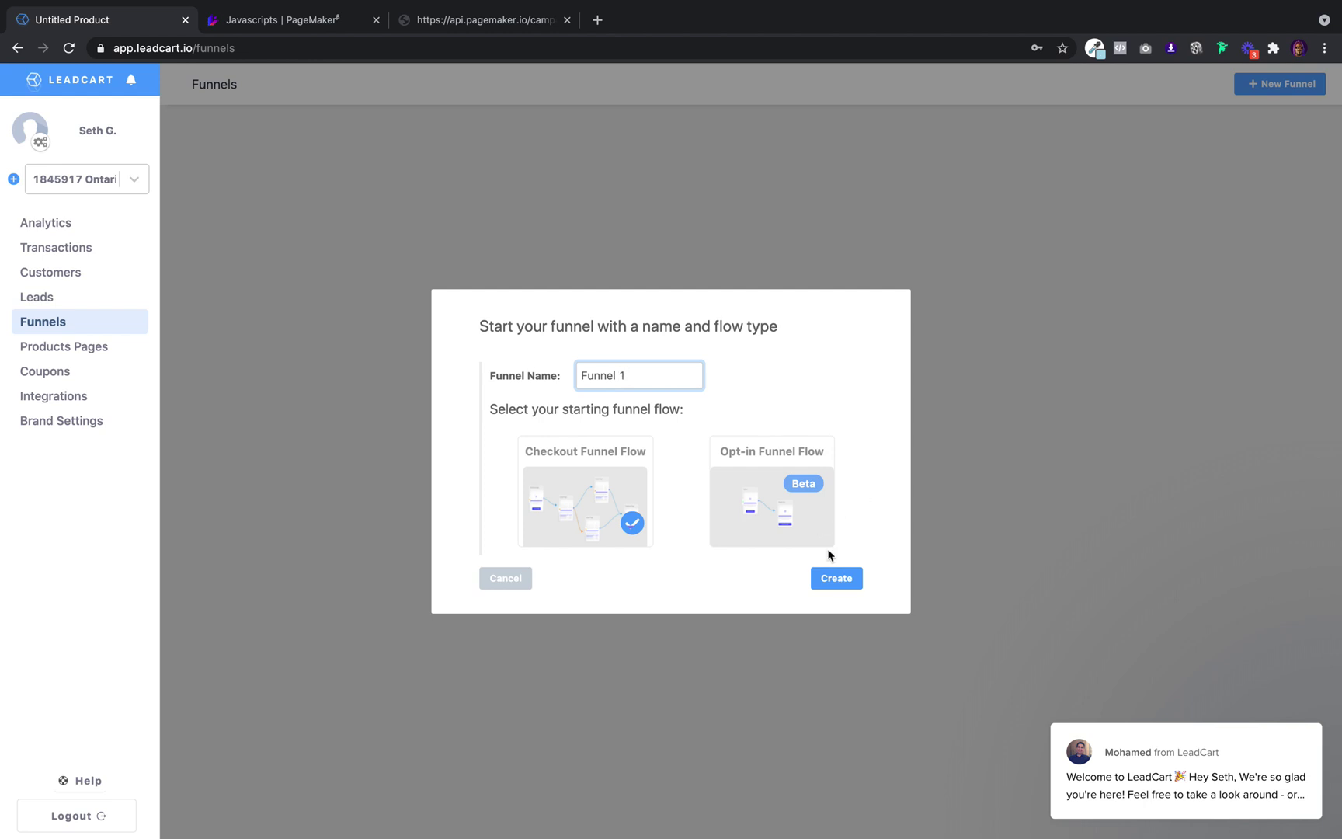
left_click(841, 578)
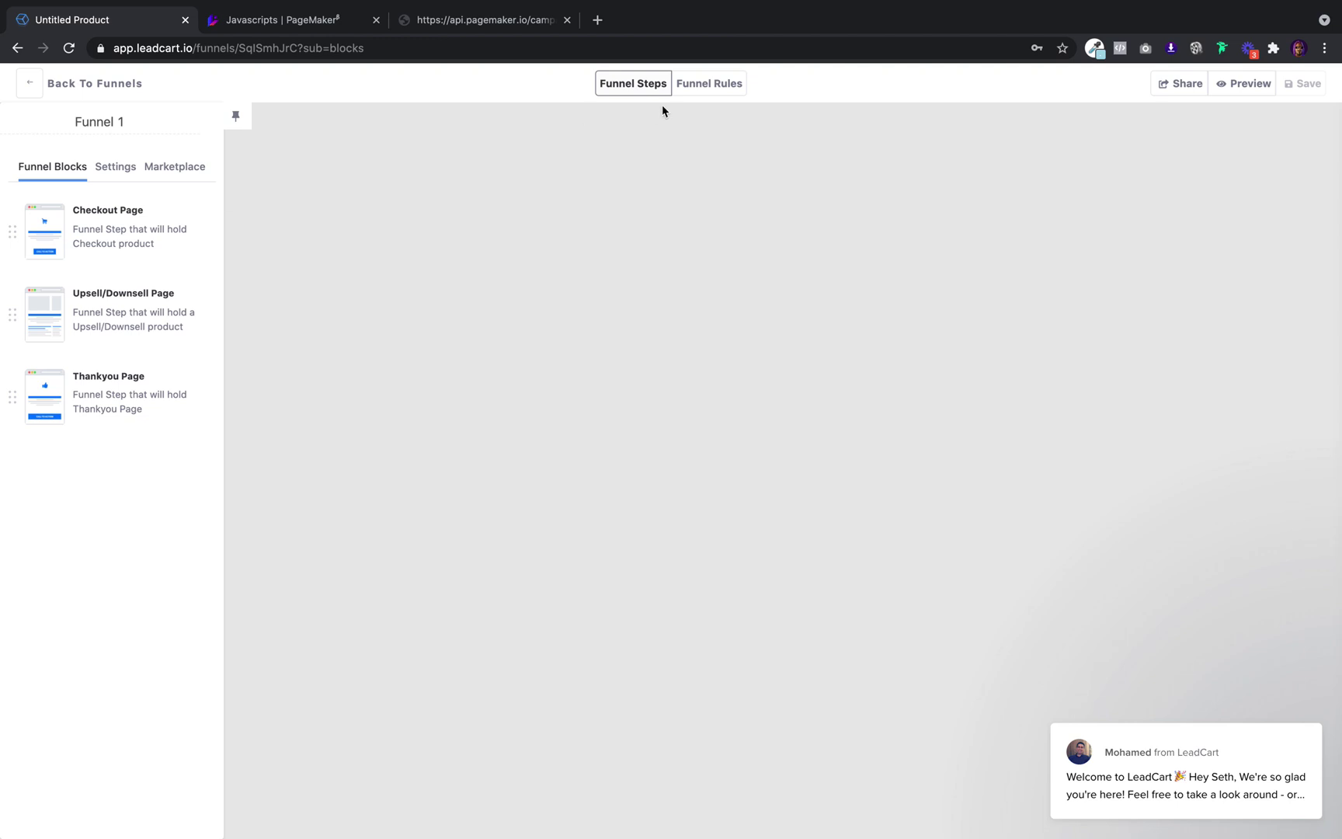
left_click(698, 84)
Add a checkout step holding the Checkout product and save the funnel
left_click(633, 84)
left_click_drag(112, 243, 417, 244)
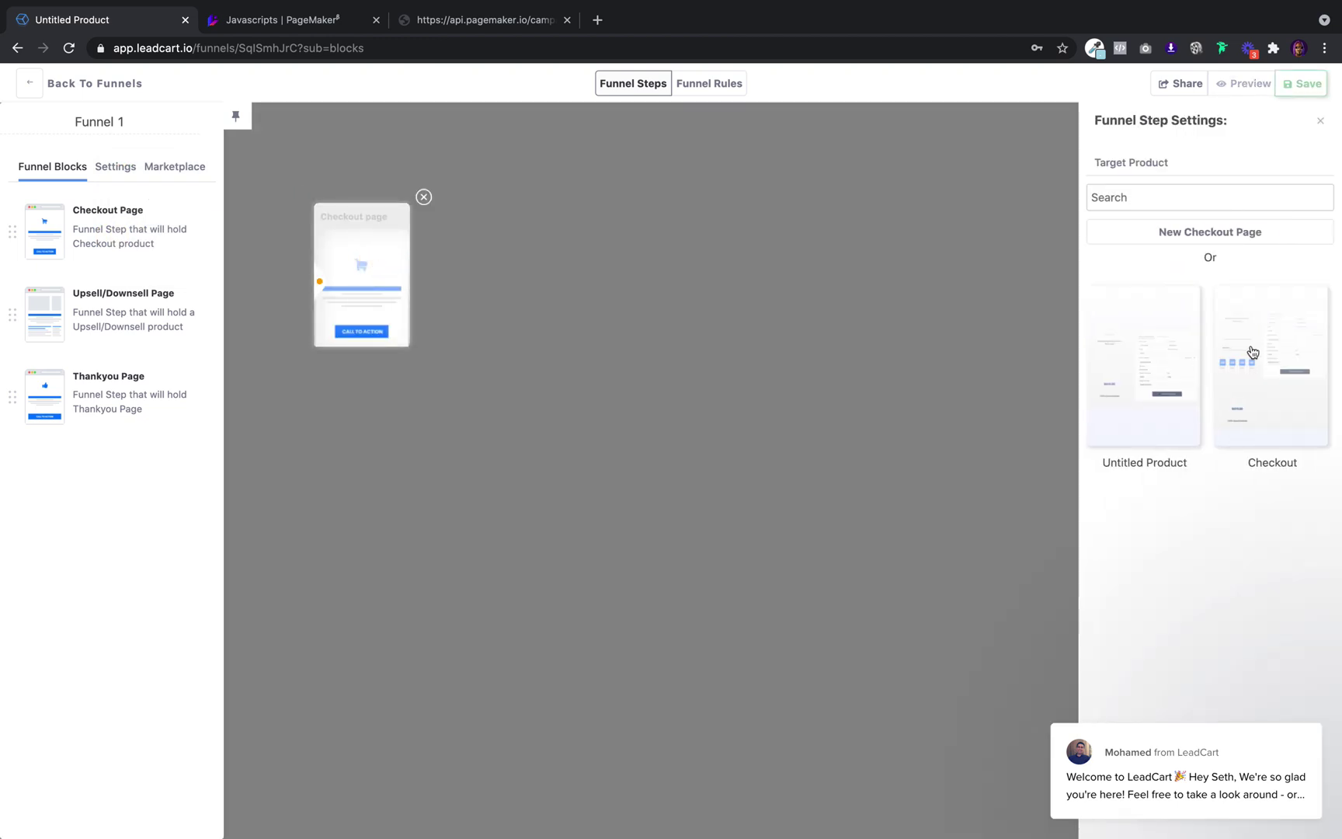
left_click(1253, 352)
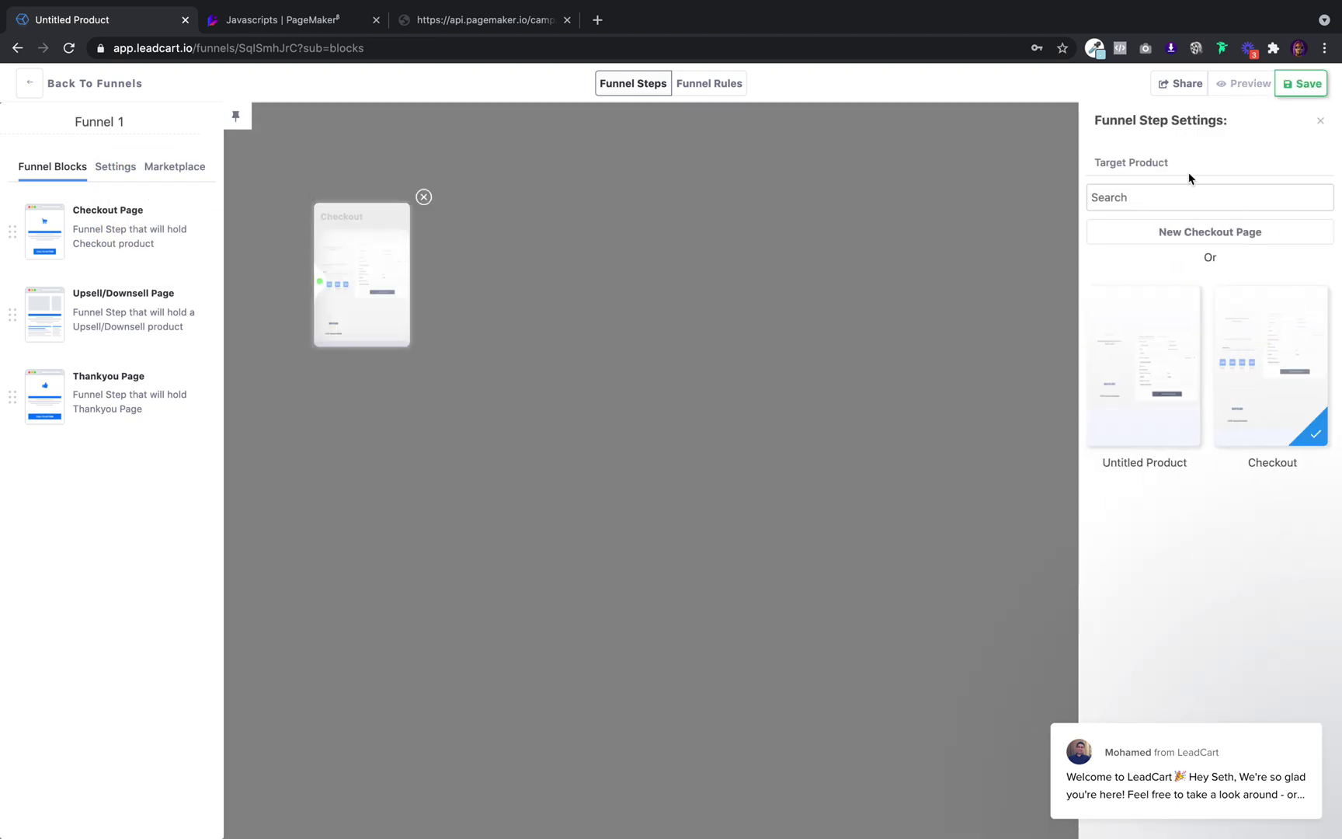
left_click(1302, 83)
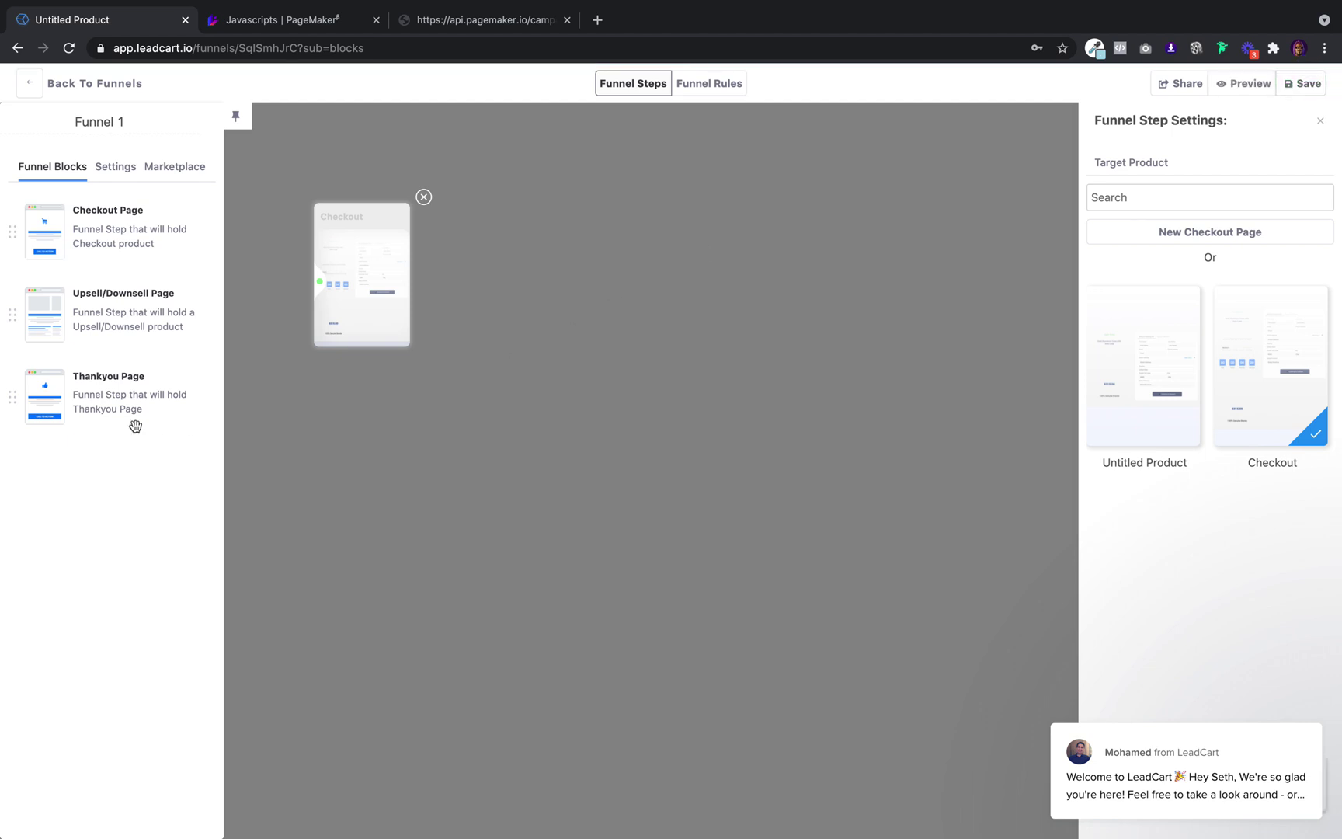
Add a thank-you step linked to the Thank you page, then try adding an upsell/downsell step
left_click_drag(616, 263, 614, 261)
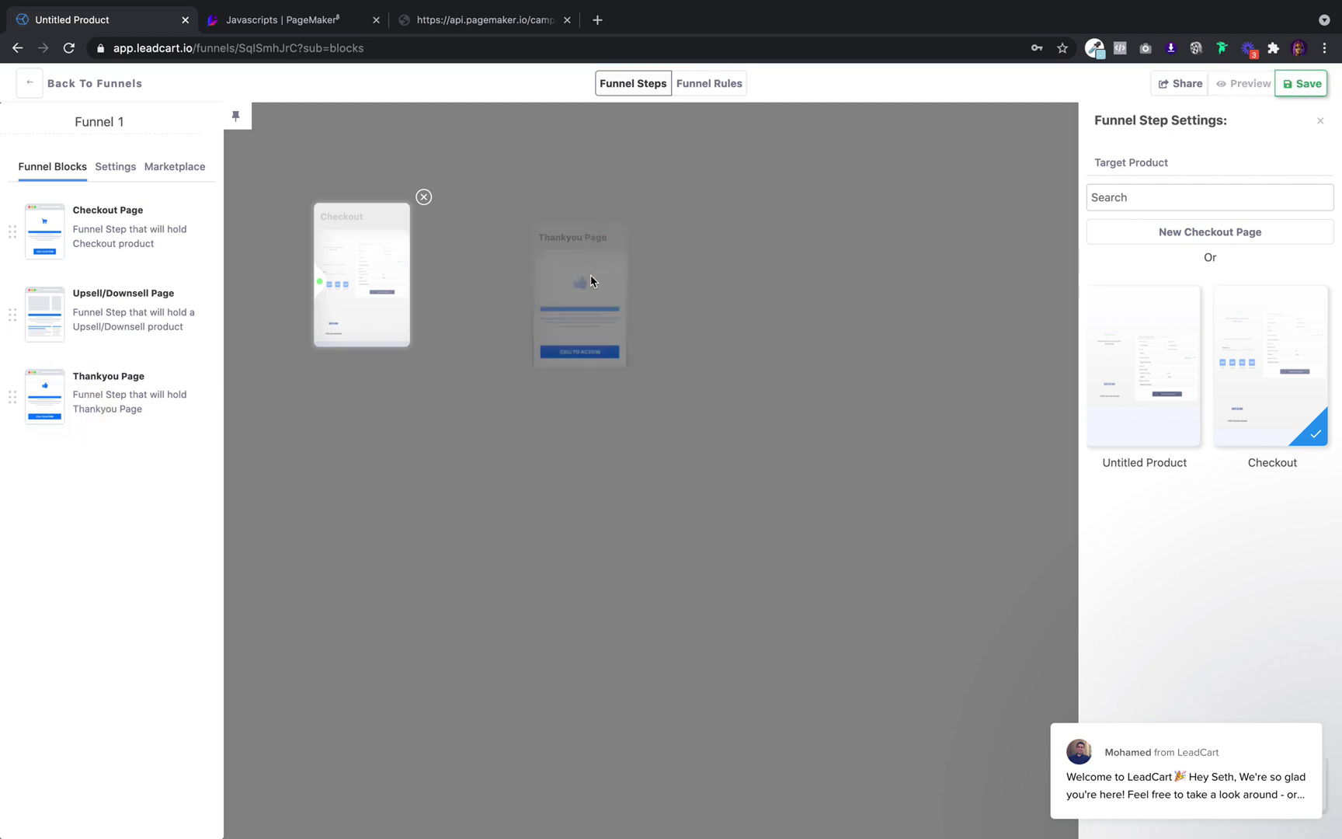
left_click(591, 281)
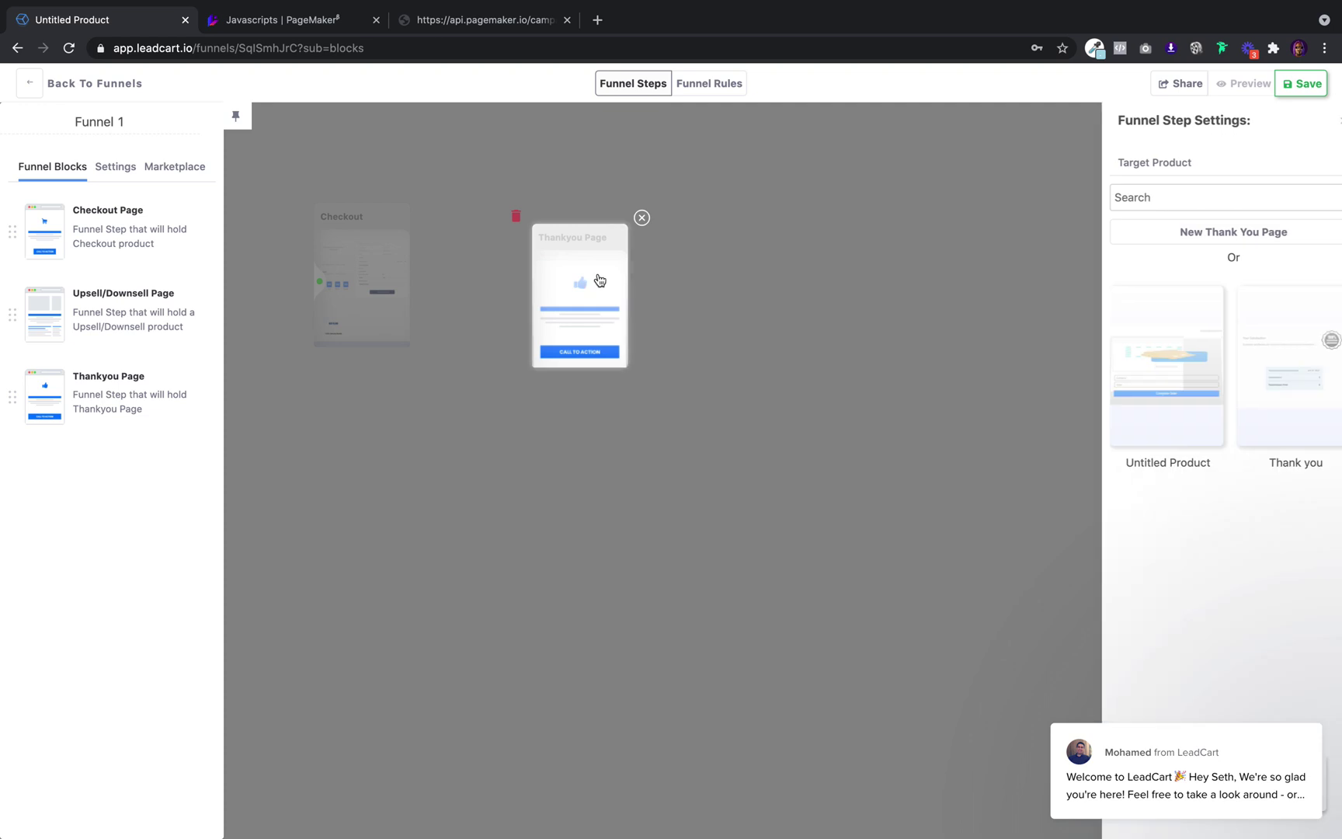
left_click(1302, 83)
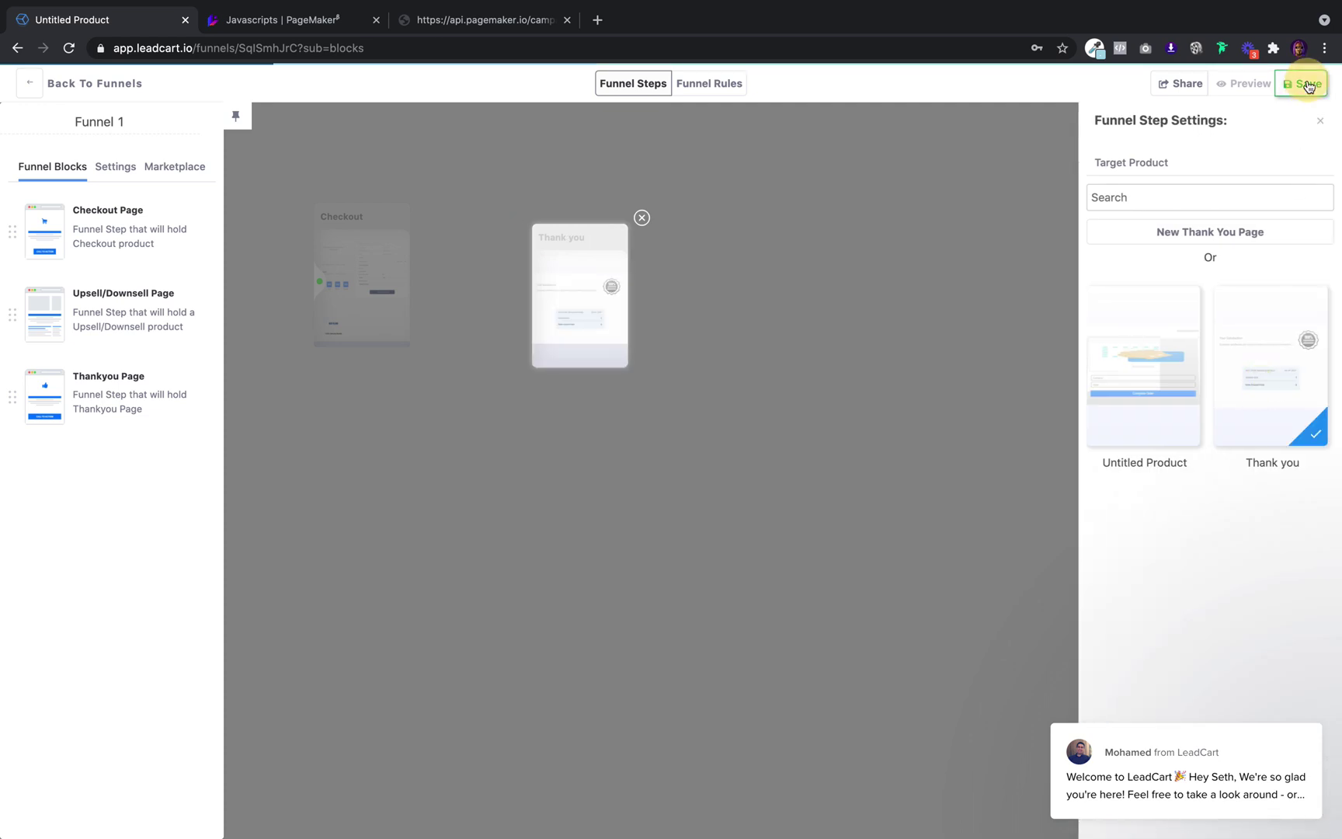
left_click(730, 310)
mouse_move(598, 294)
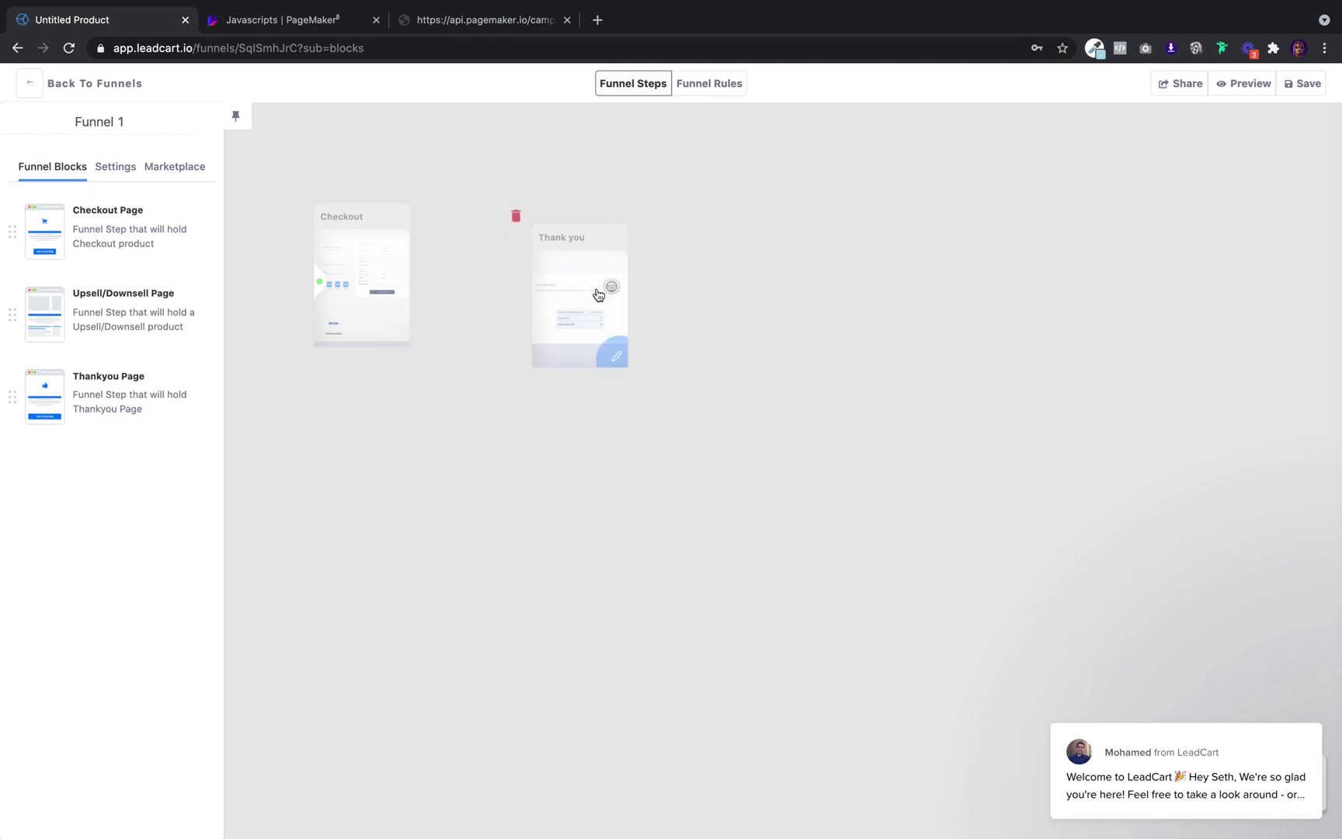
left_click_drag(147, 321, 179, 315)
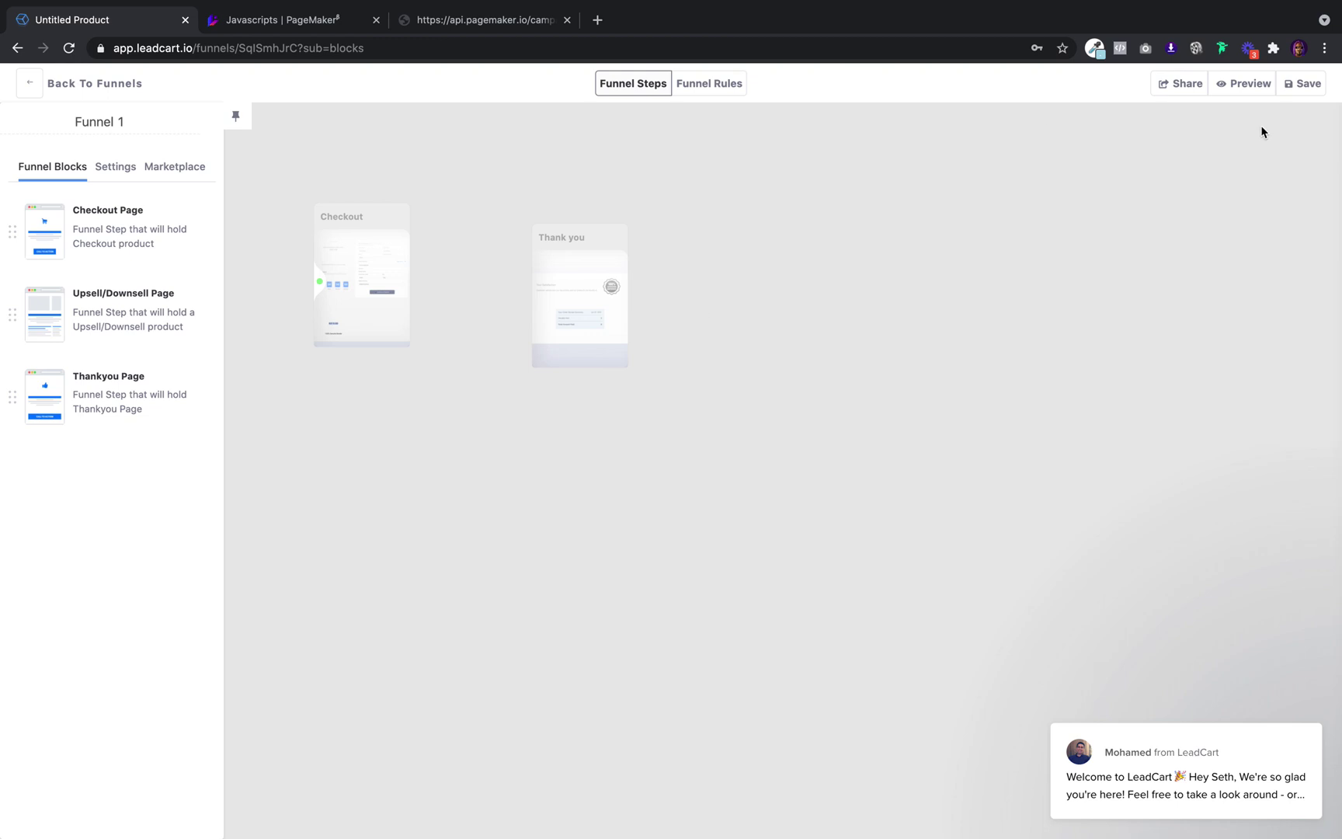
Copy the funnel's embed script, then load the product's checkout link in a new tab
left_click(1182, 84)
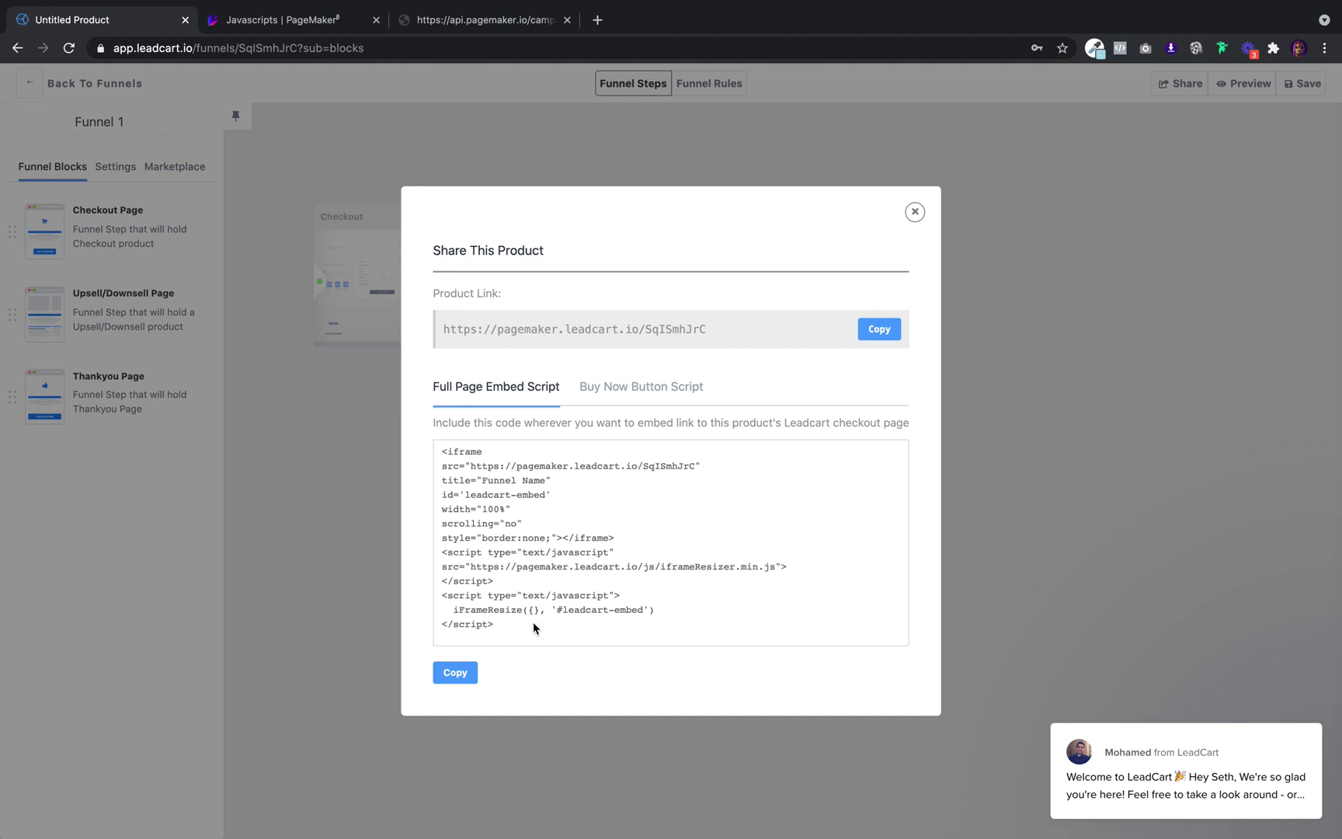
left_click(458, 672)
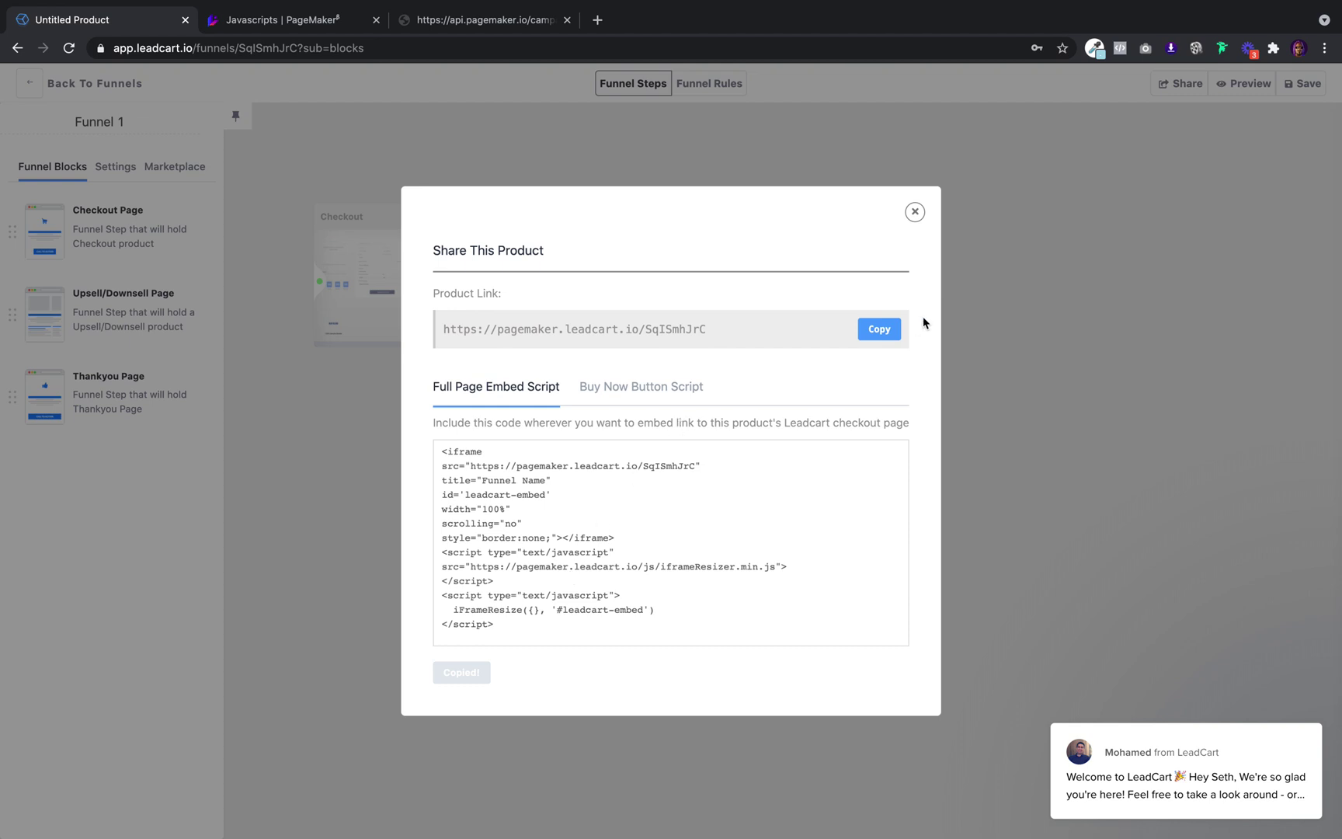
left_click(881, 329)
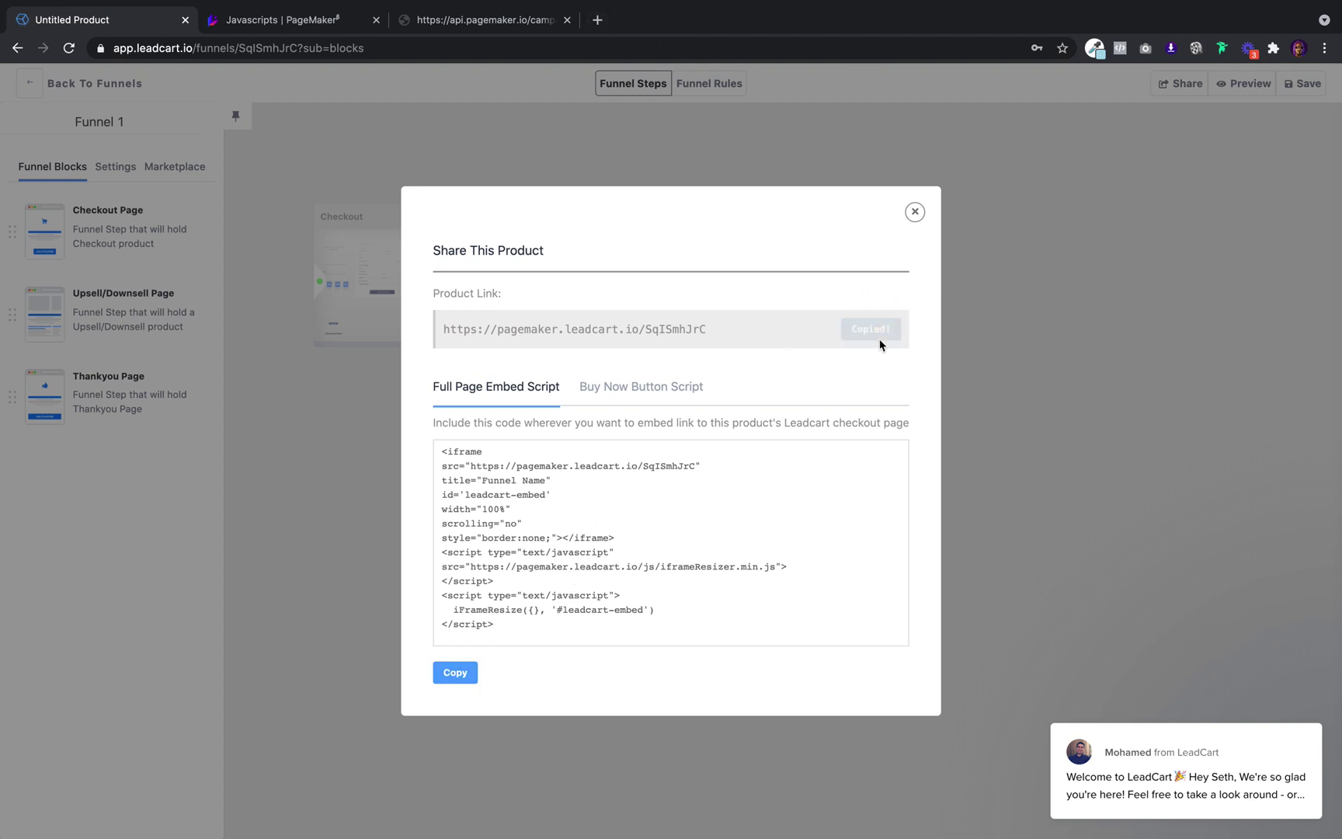
left_click(598, 20)
key("super+v")
key("Return")
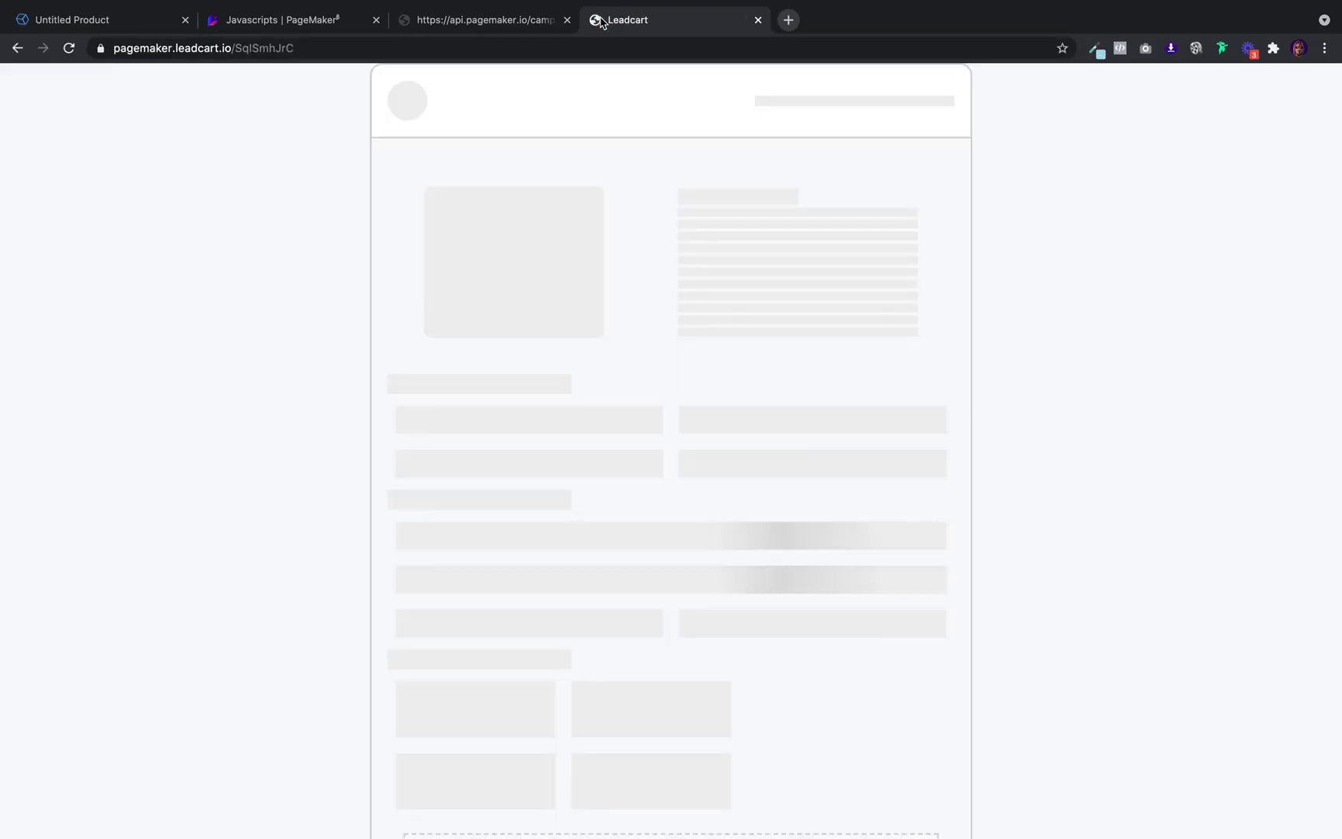
Review the live checkout with its countdown, close it, and recopy the full-page embed script
scroll(689, 369, "down", 6)
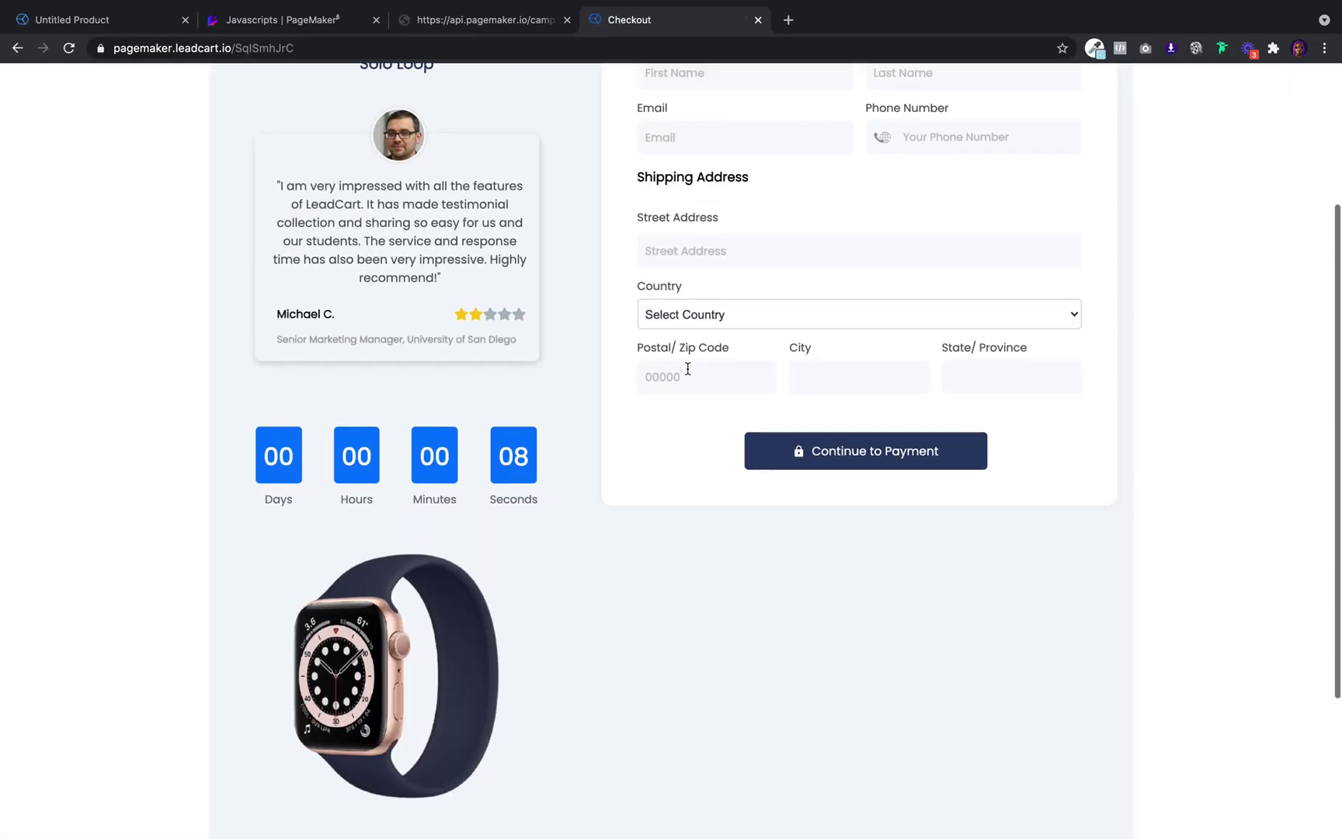
scroll(688, 368, "up", 6)
scroll(689, 368, "down", 6)
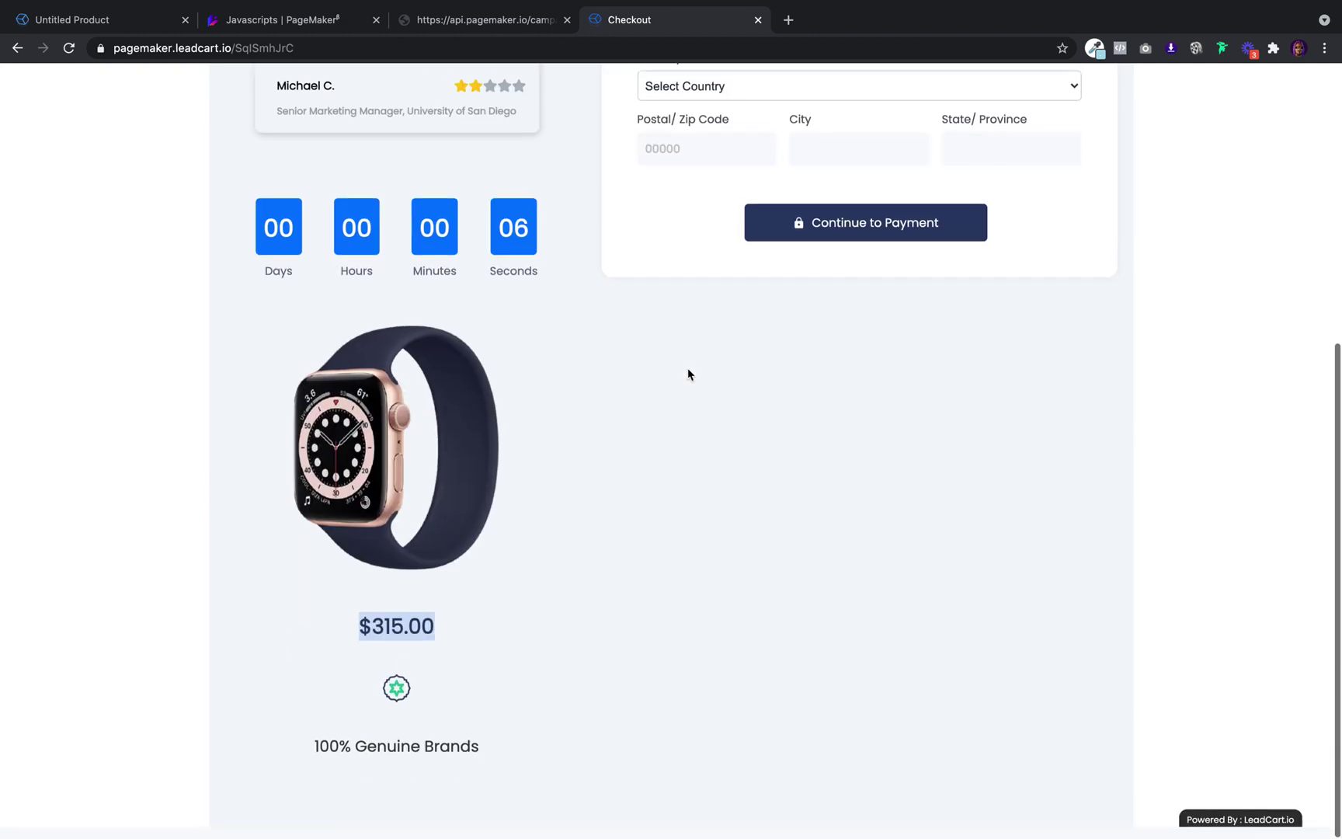
scroll(687, 374, "up", 6)
key("super+w")
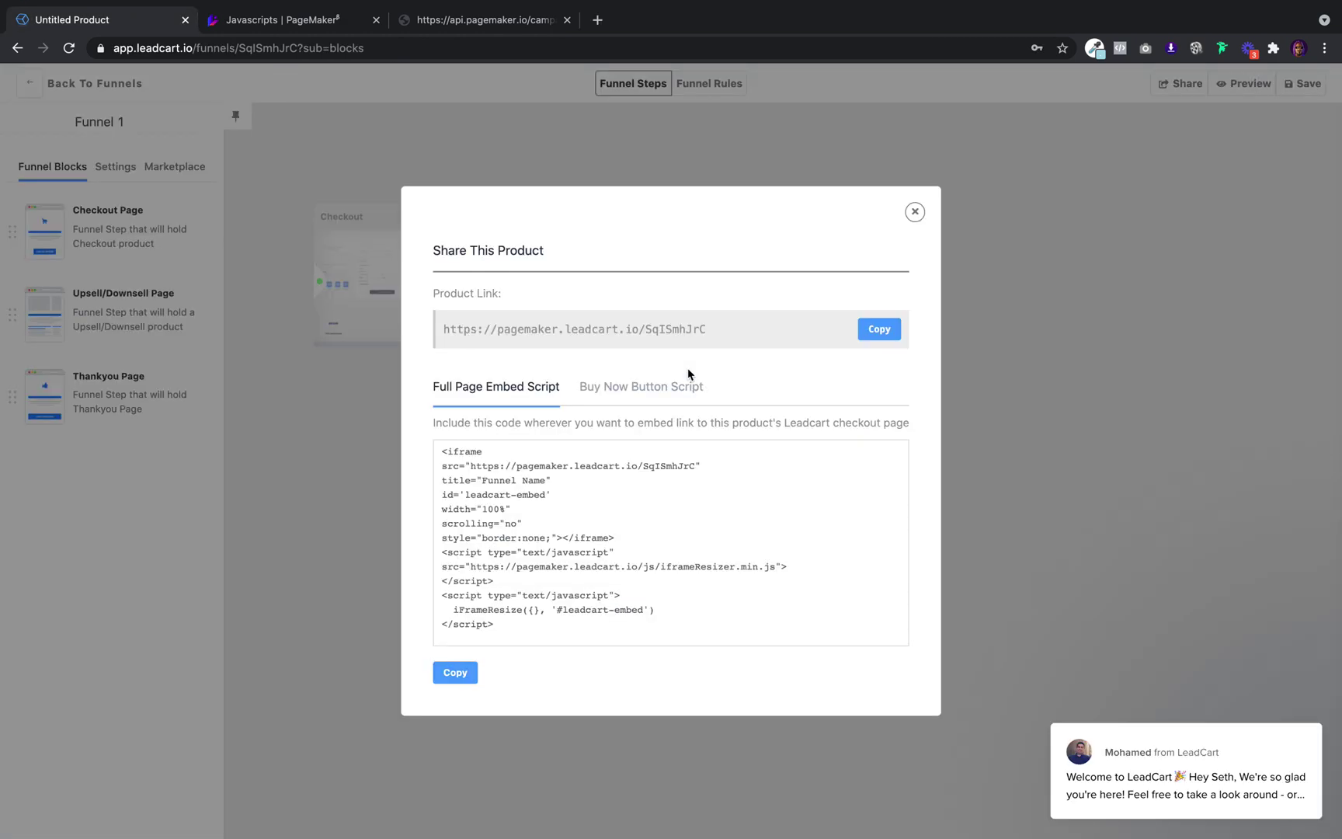
left_click(466, 674)
Create a new JavaScript named 'Checkout' holding the pasted LeadCart embed code
left_click(291, 17)
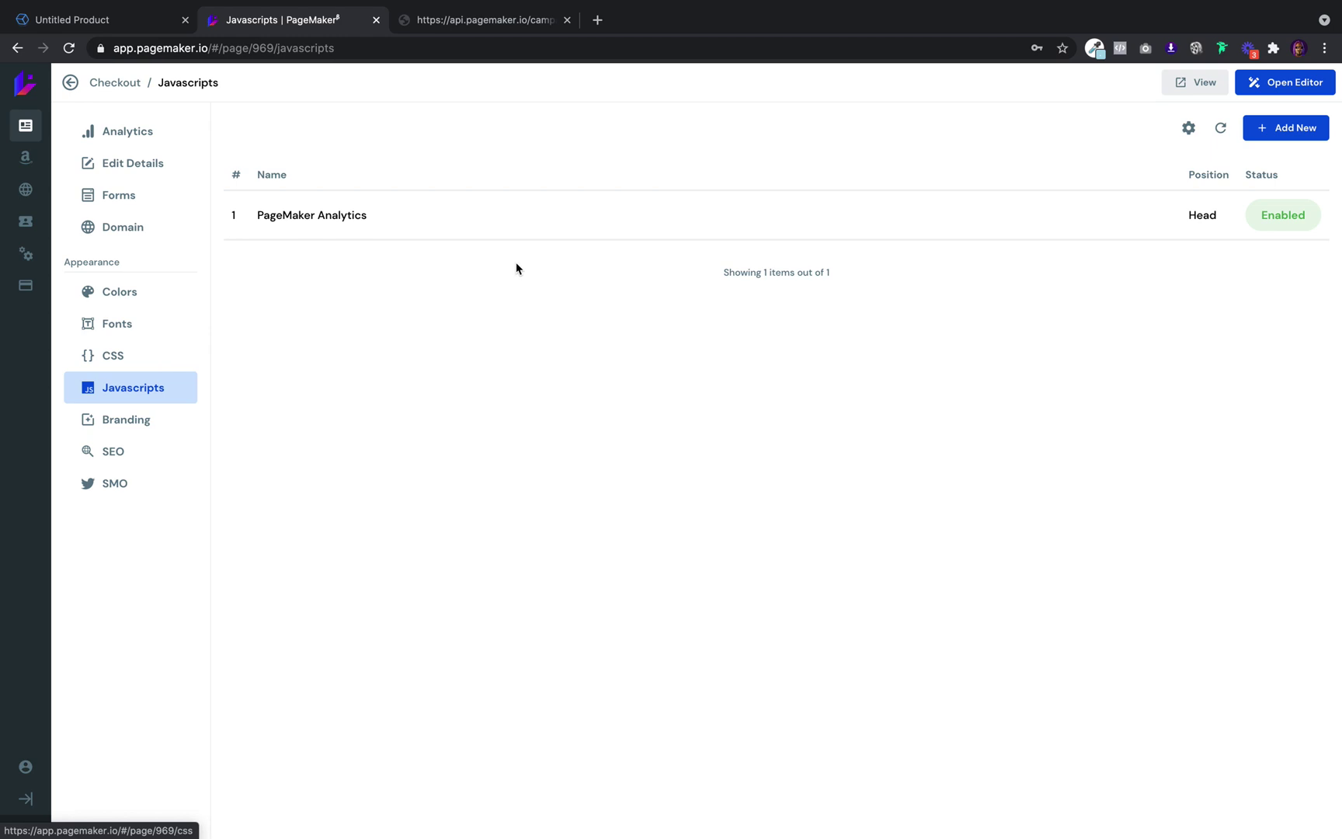
left_click(1306, 137)
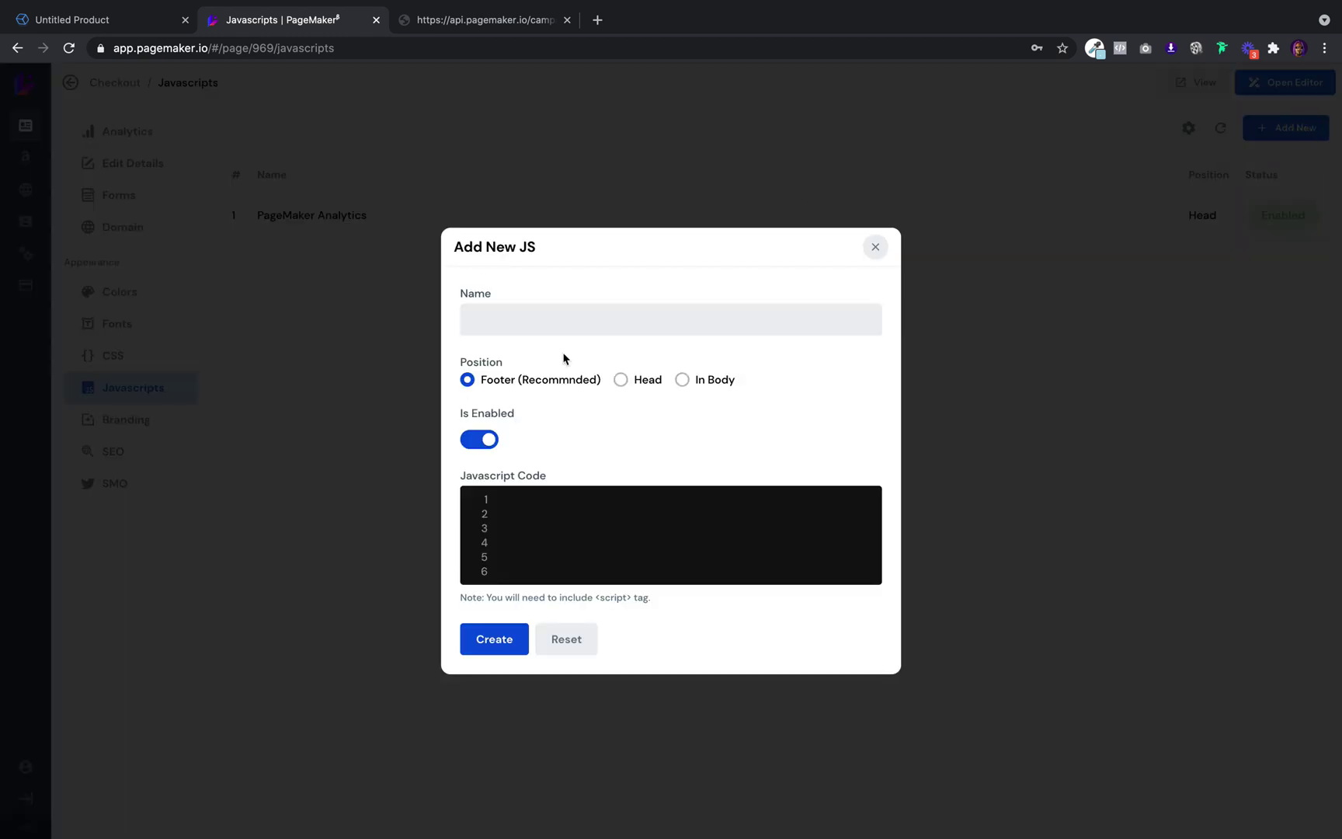
left_click(608, 327)
type("Cheeck")
key("BackSpace")
key("BackSpace")
type("ckoutt")
key("BackSpace")
left_click(620, 498)
key("super+v")
left_click(501, 727)
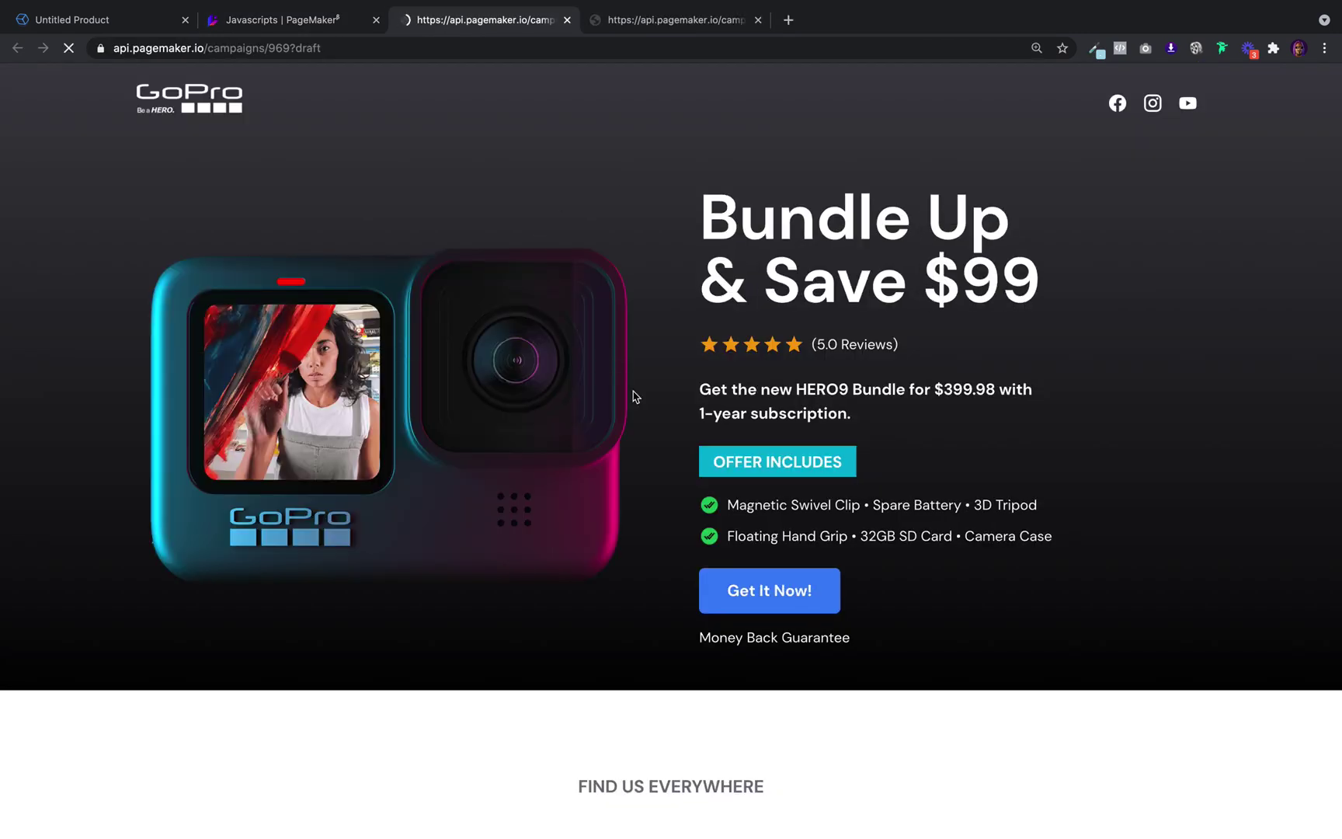
Autofill the checkout form's name, email, phone and street address from saved contact details
scroll(634, 396, "down", 20)
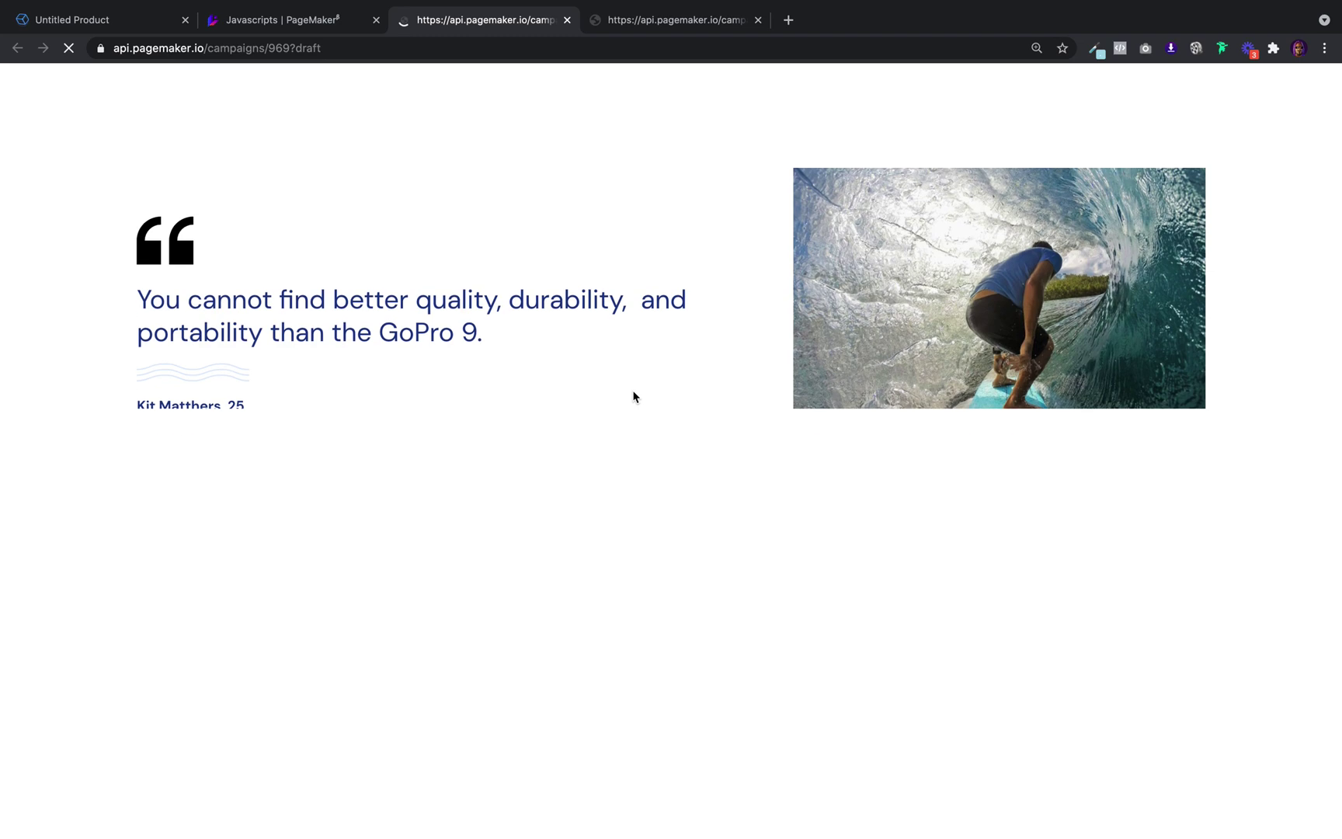
scroll(634, 396, "down", 8)
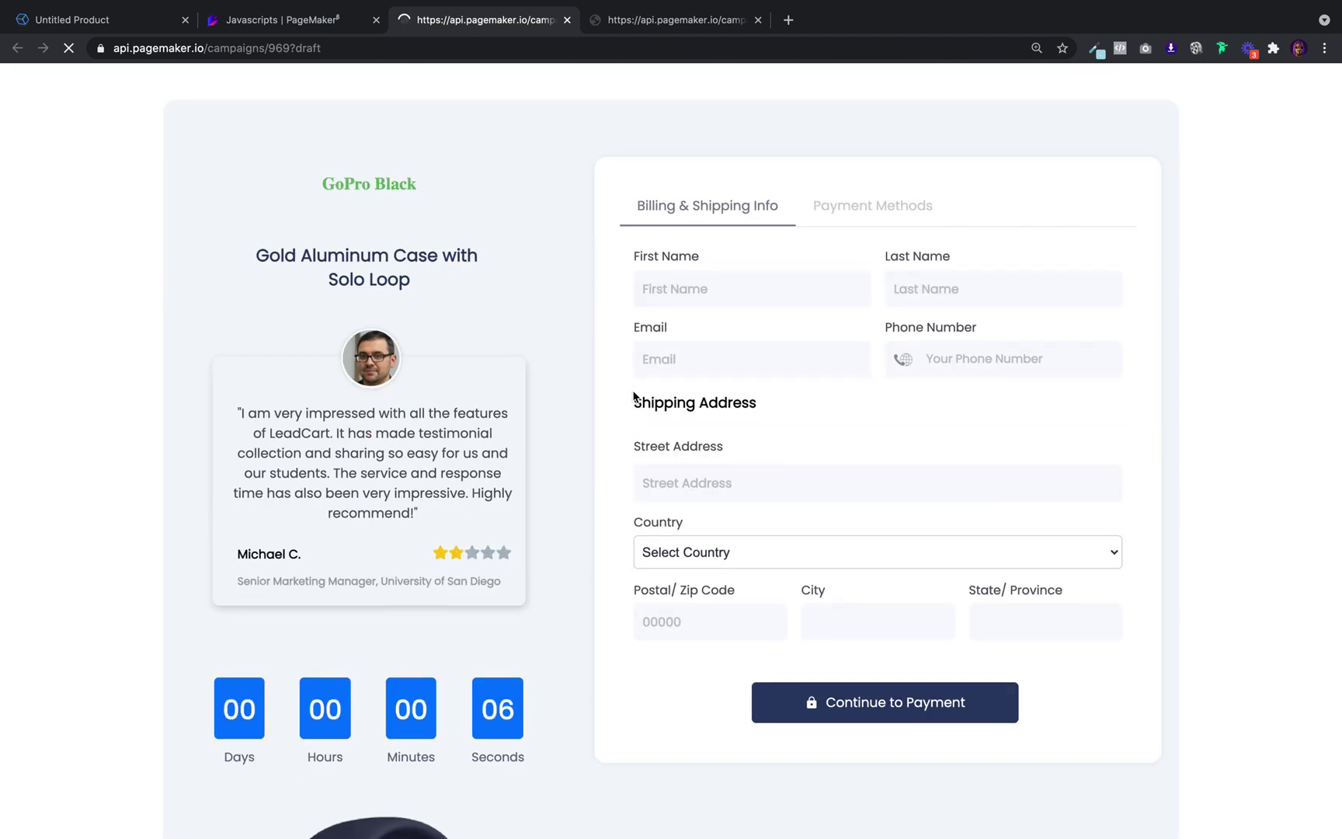
scroll(633, 396, "up", 2)
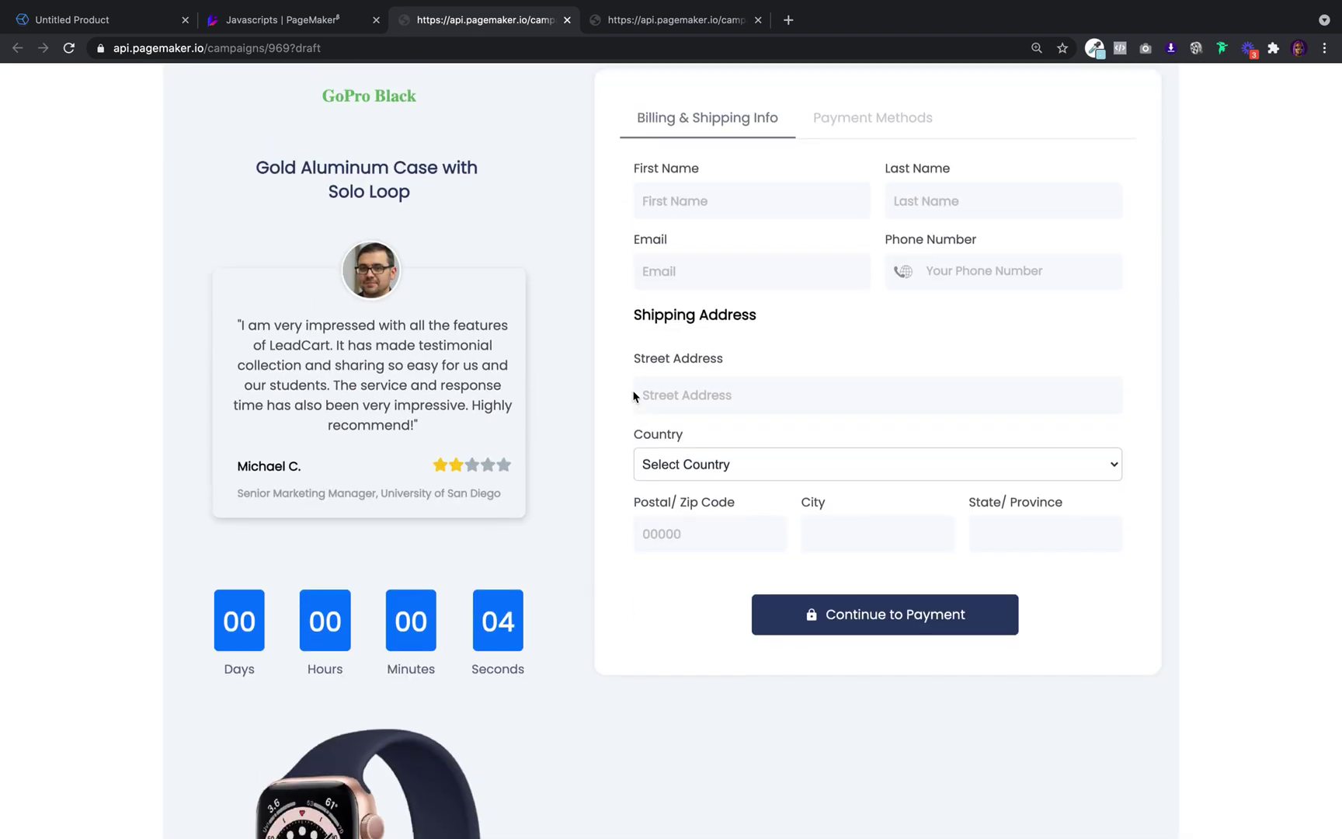
left_click(707, 267)
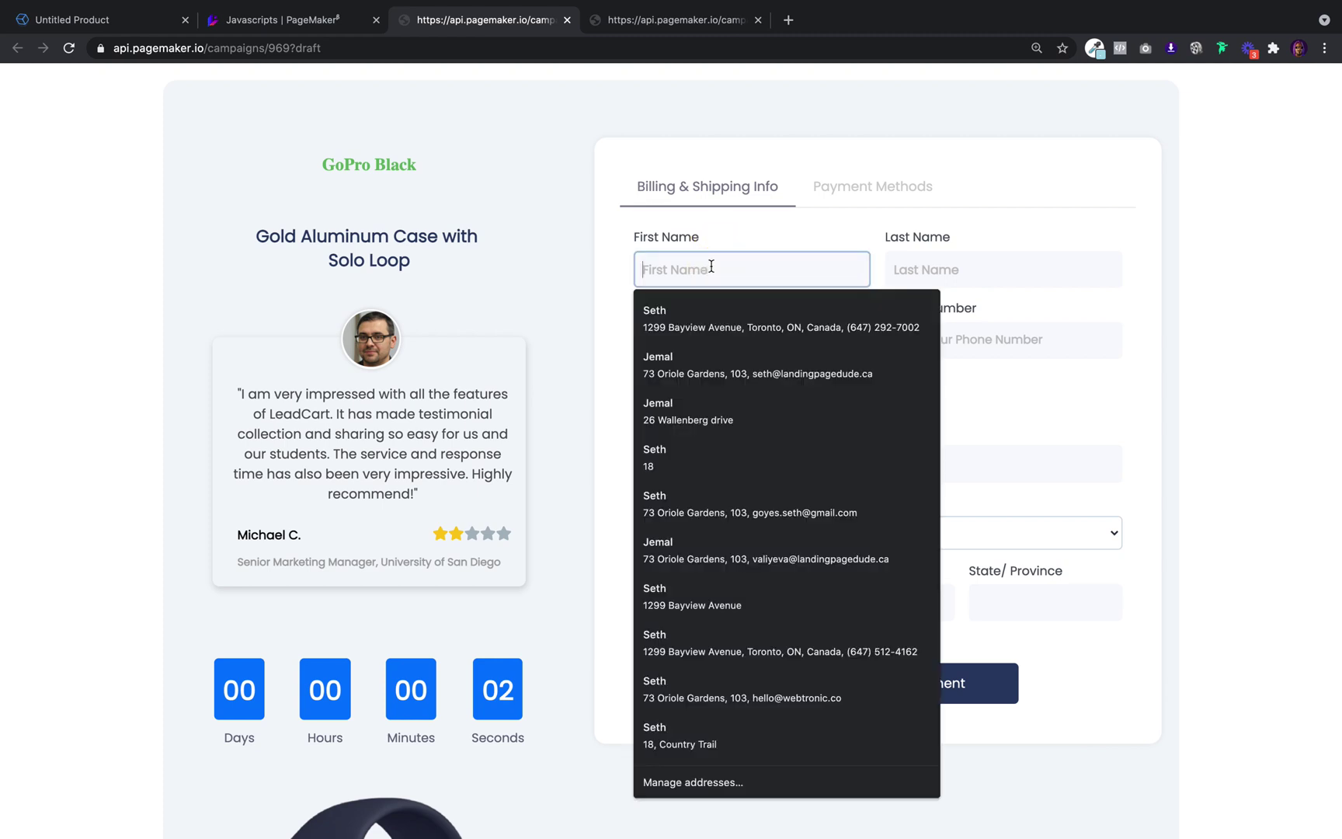
left_click(698, 313)
Set country to Afghanistan, autofill postal code, city and province, and continue to the $19.90 payment step
left_click(742, 533)
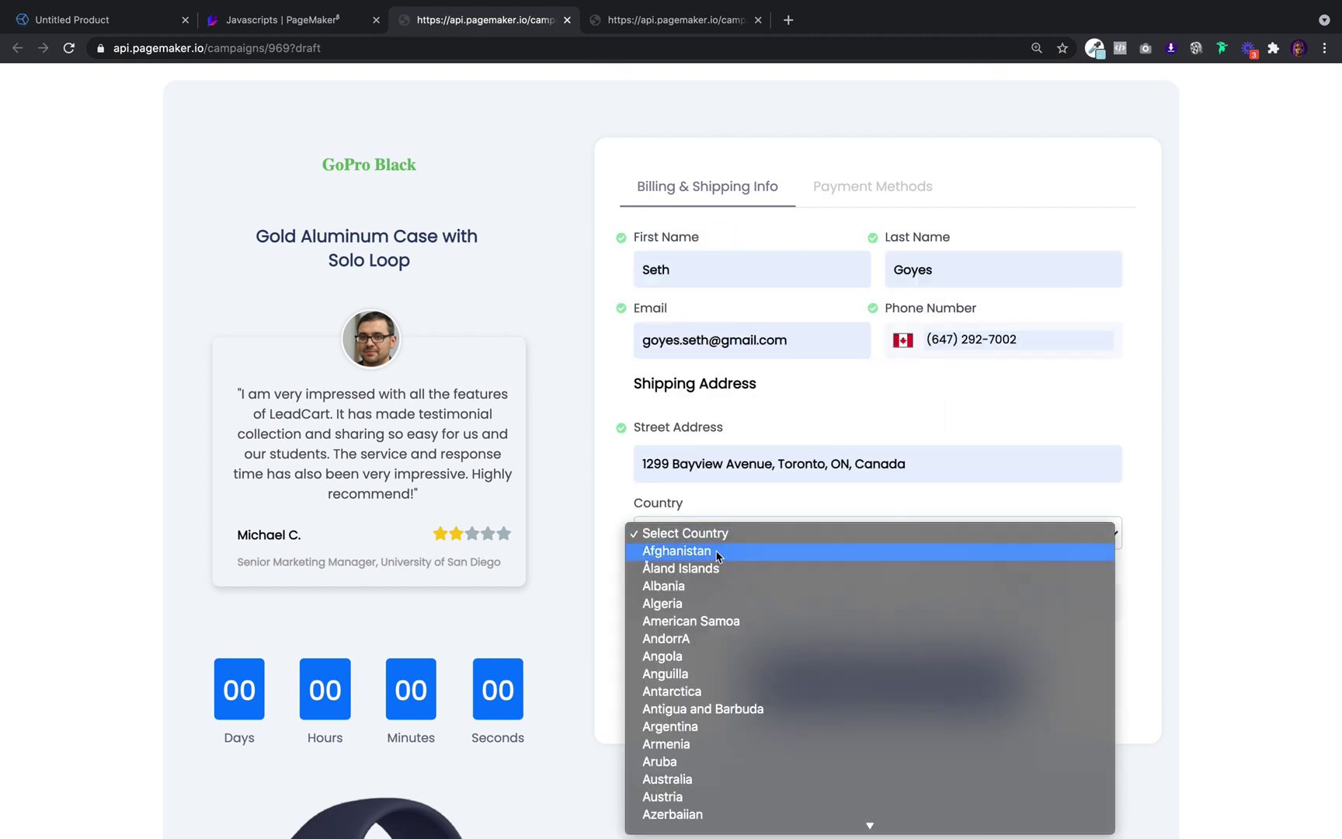
left_click(719, 555)
left_click(725, 590)
left_click(707, 428)
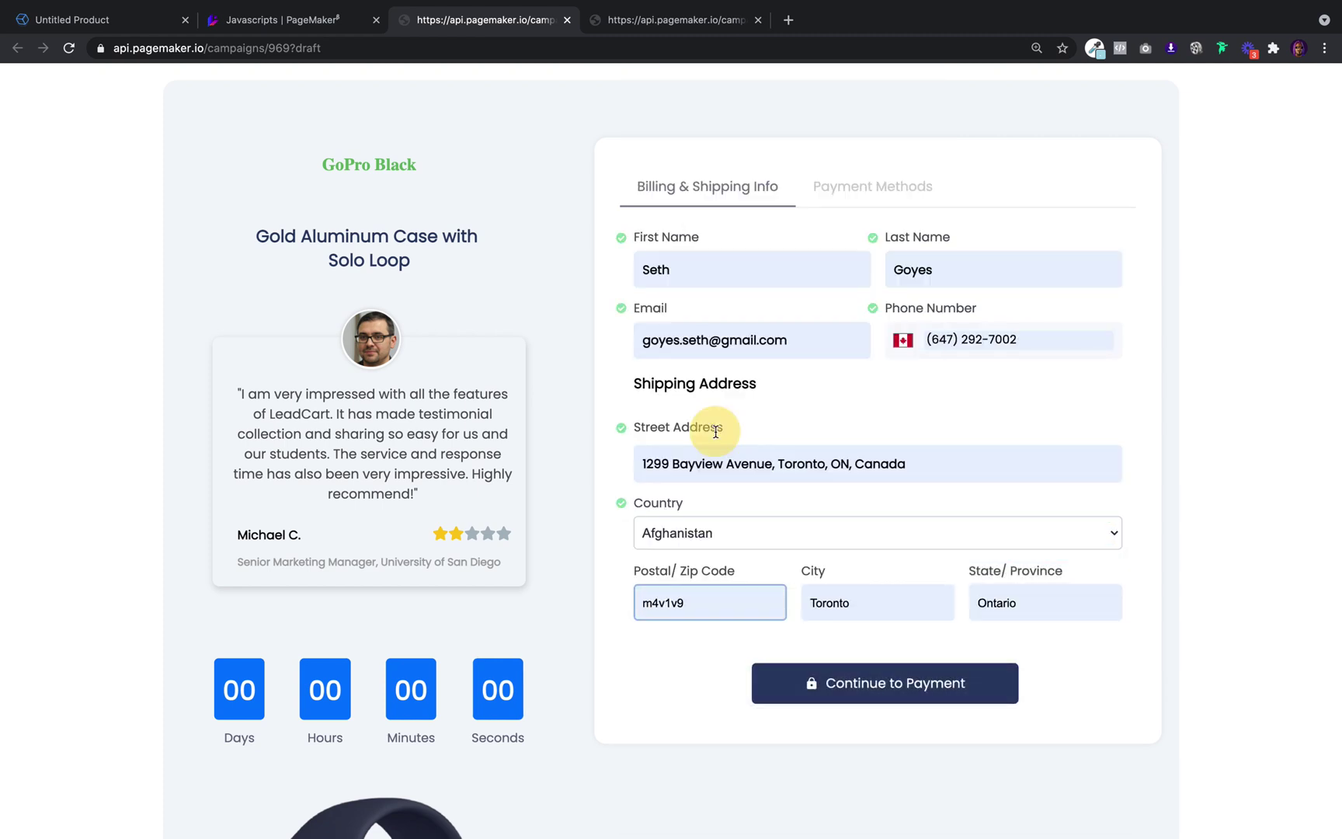
left_click(900, 683)
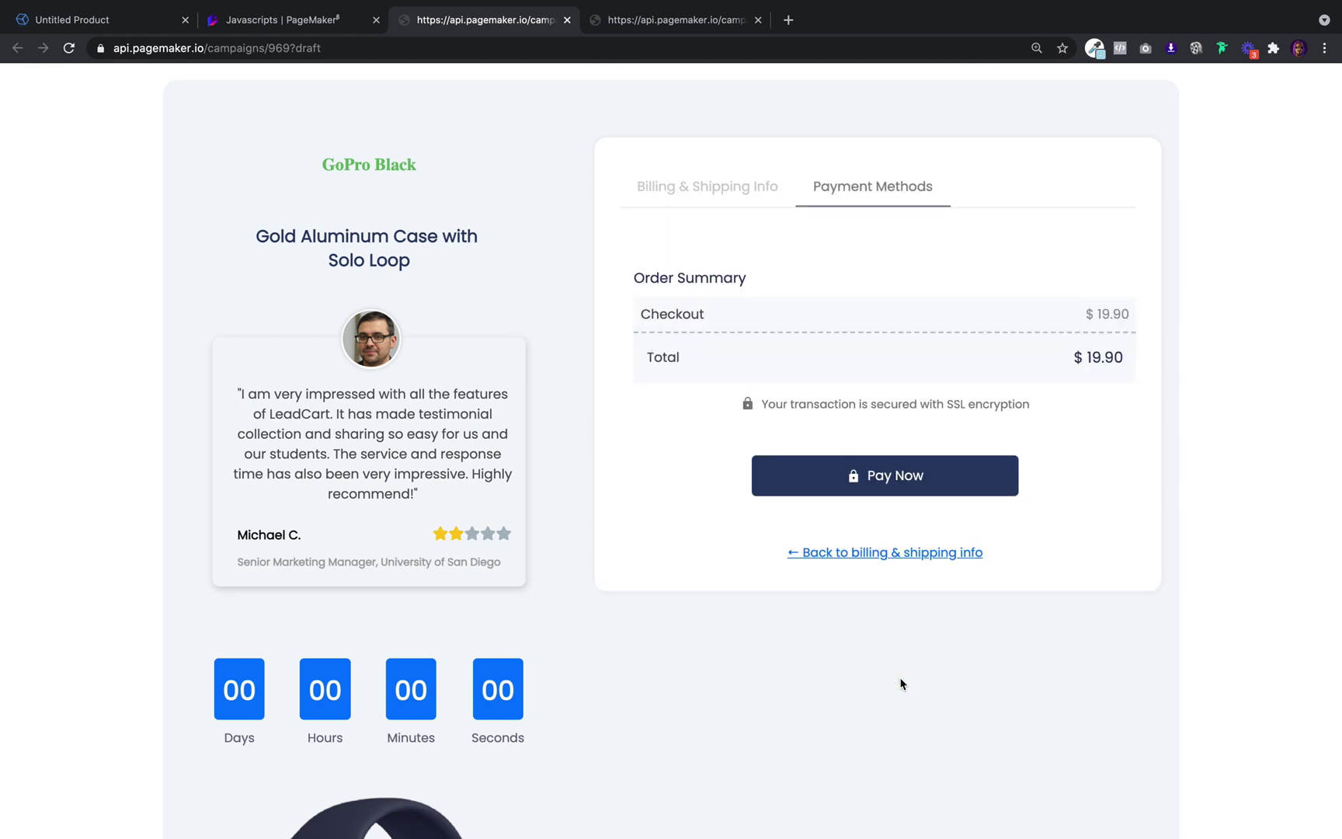
scroll(900, 683, "down", 7)
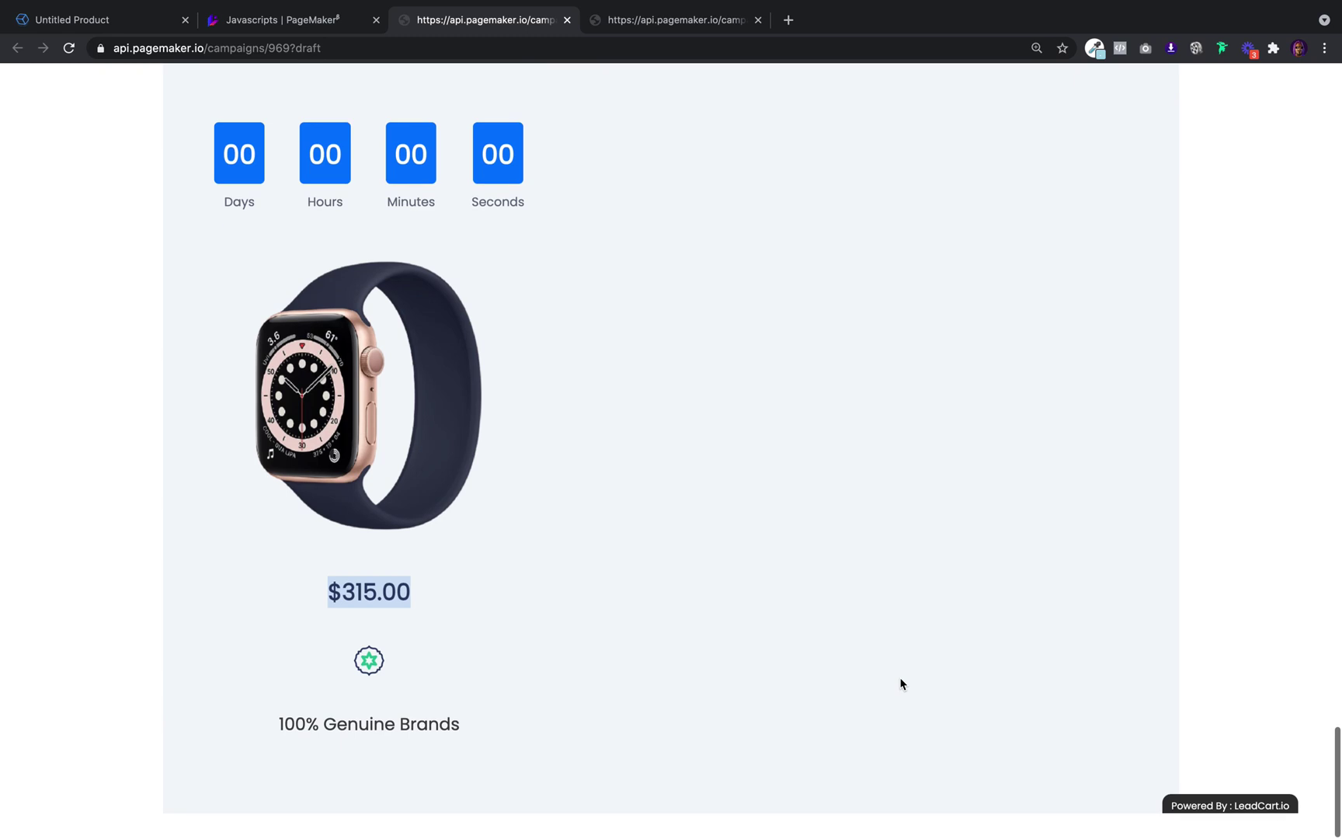
scroll(900, 683, "up", 8)
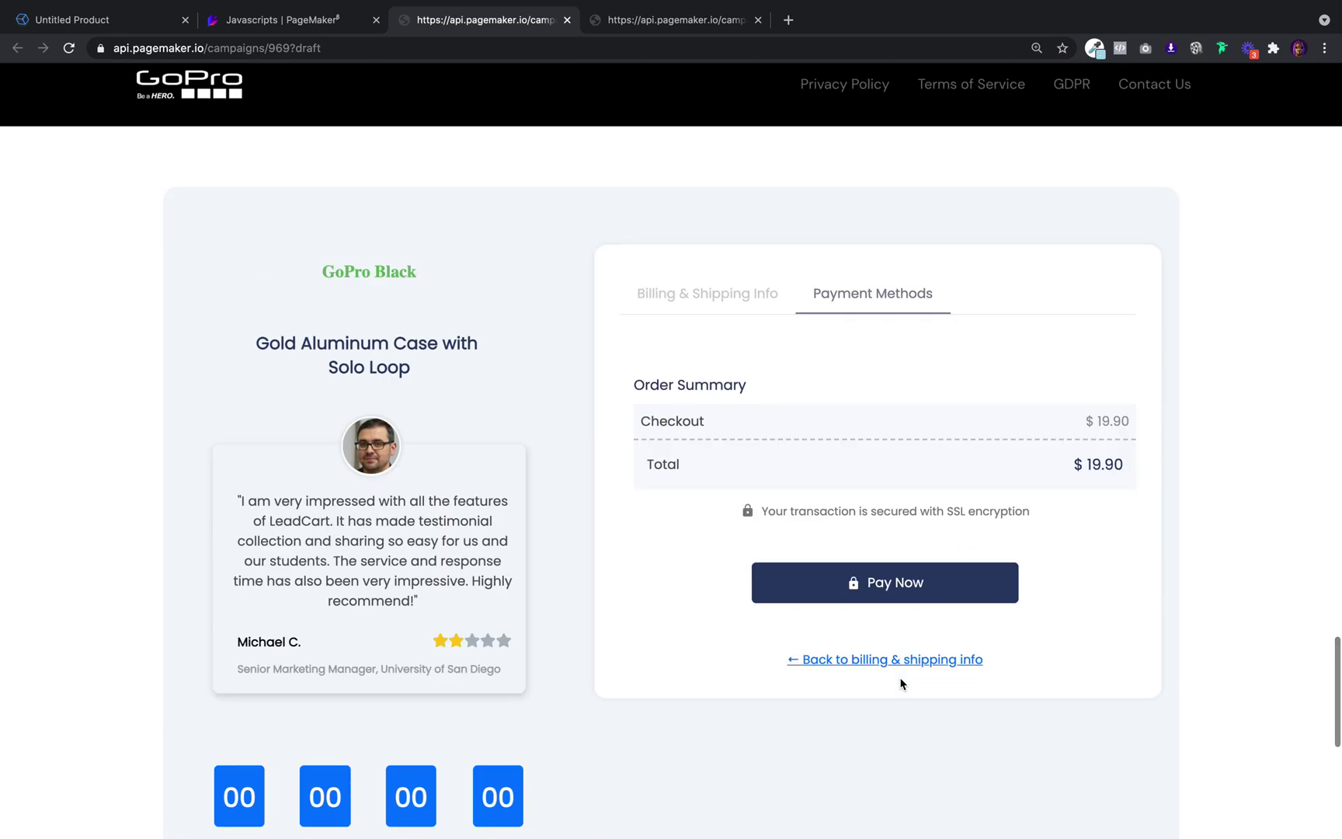
scroll(900, 683, "up", 10)
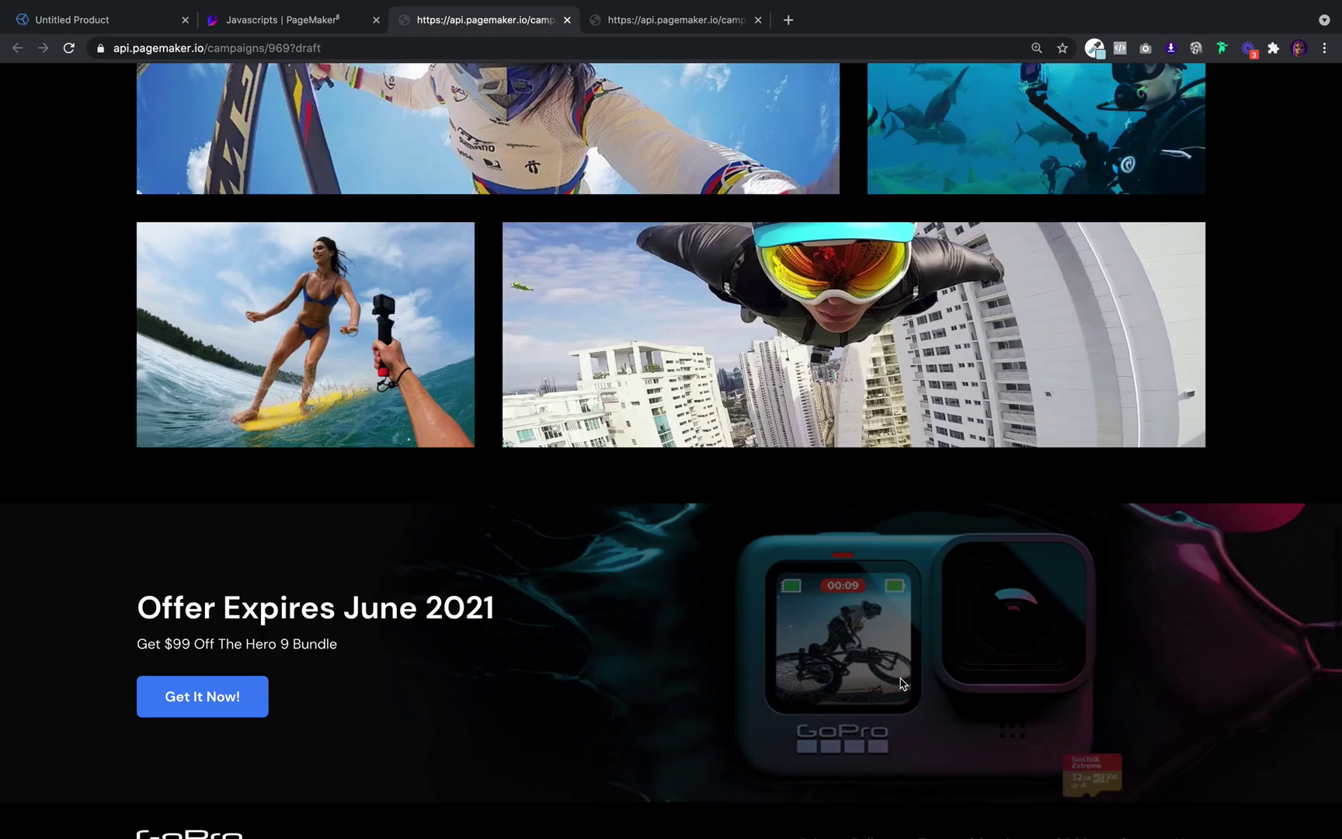
scroll(901, 683, "down", 10)
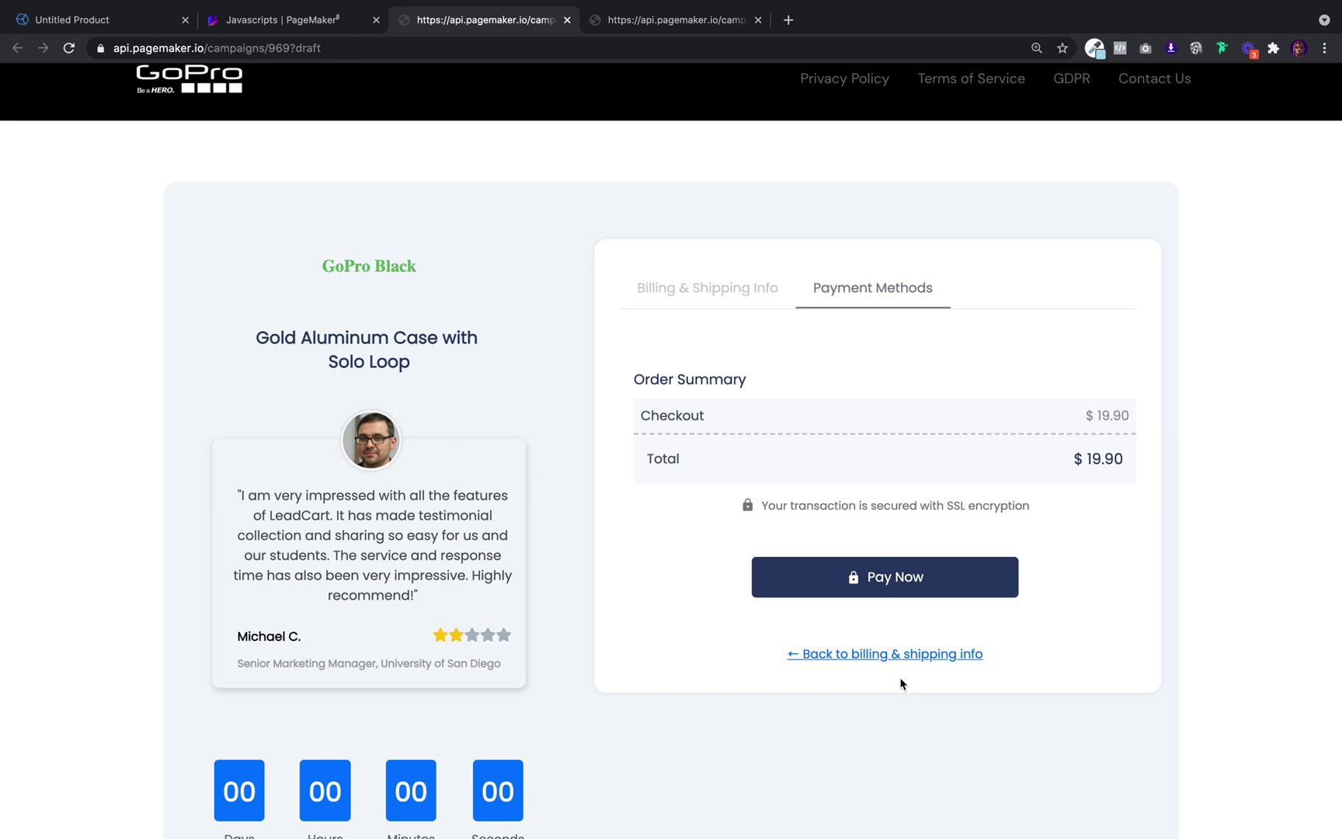